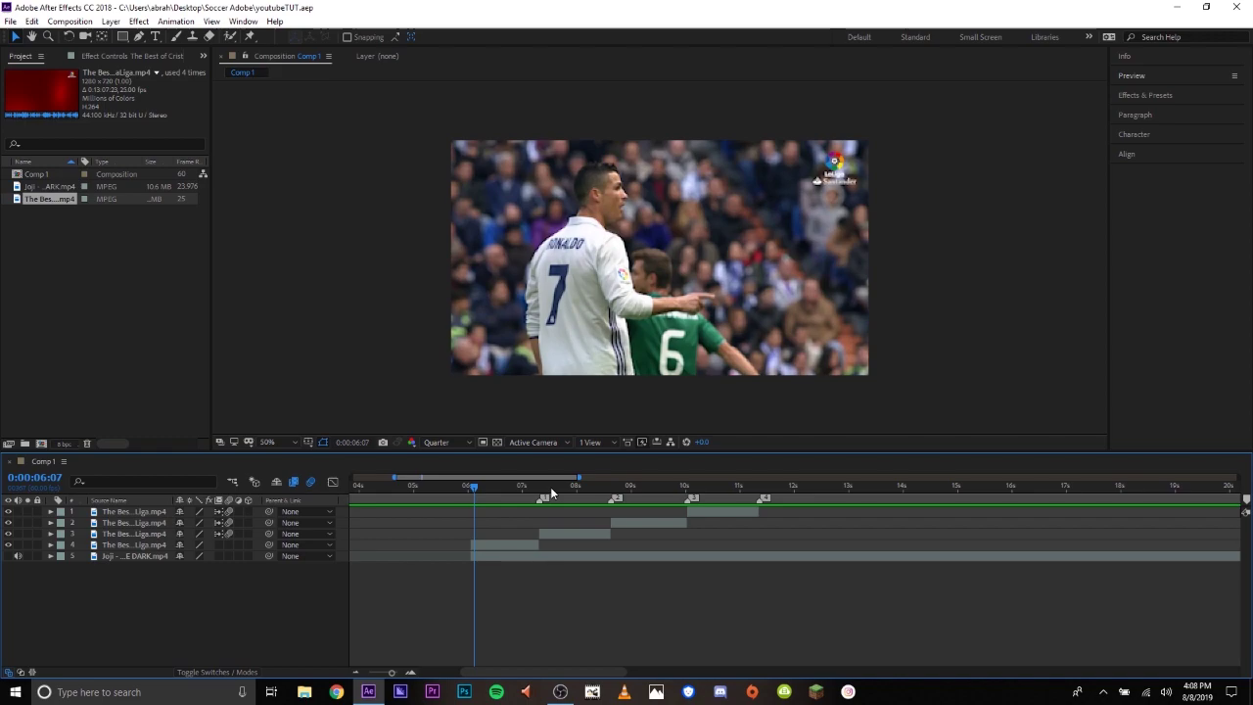
Play back the clip sequence in Comp 1 from 0:00:06:26 to check the cuts against the music
drag(551, 493, 492, 592)
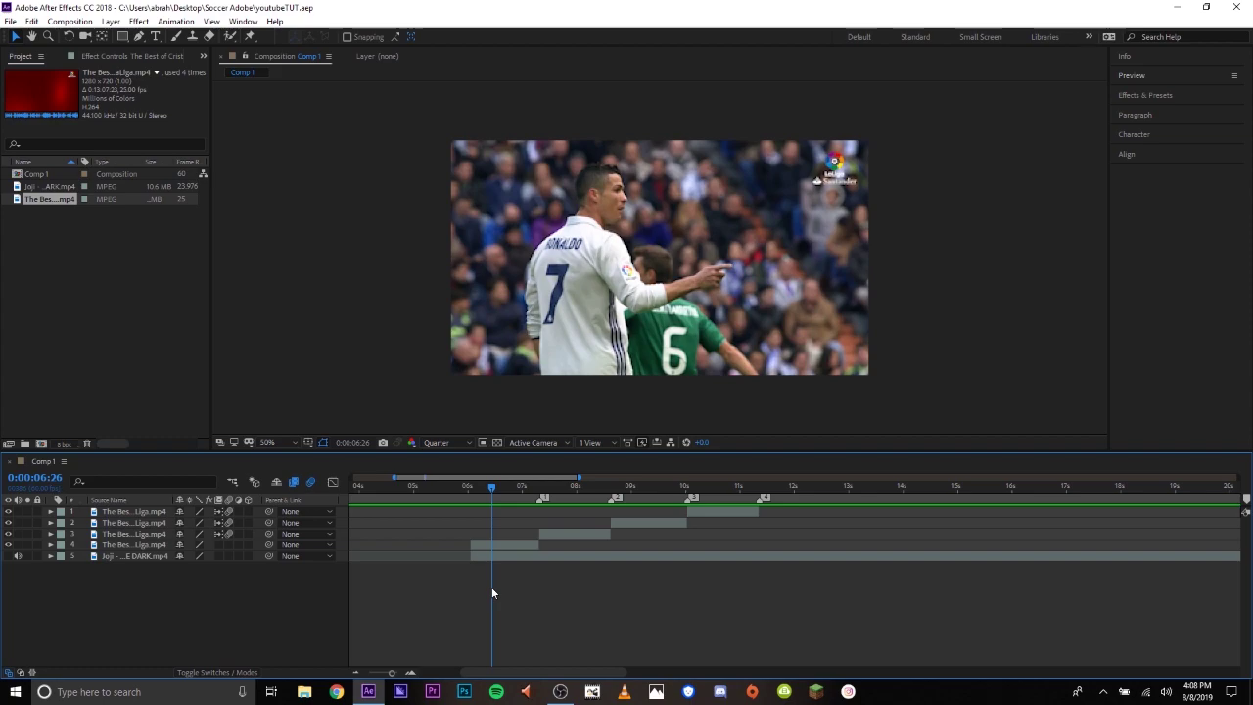
key(space)
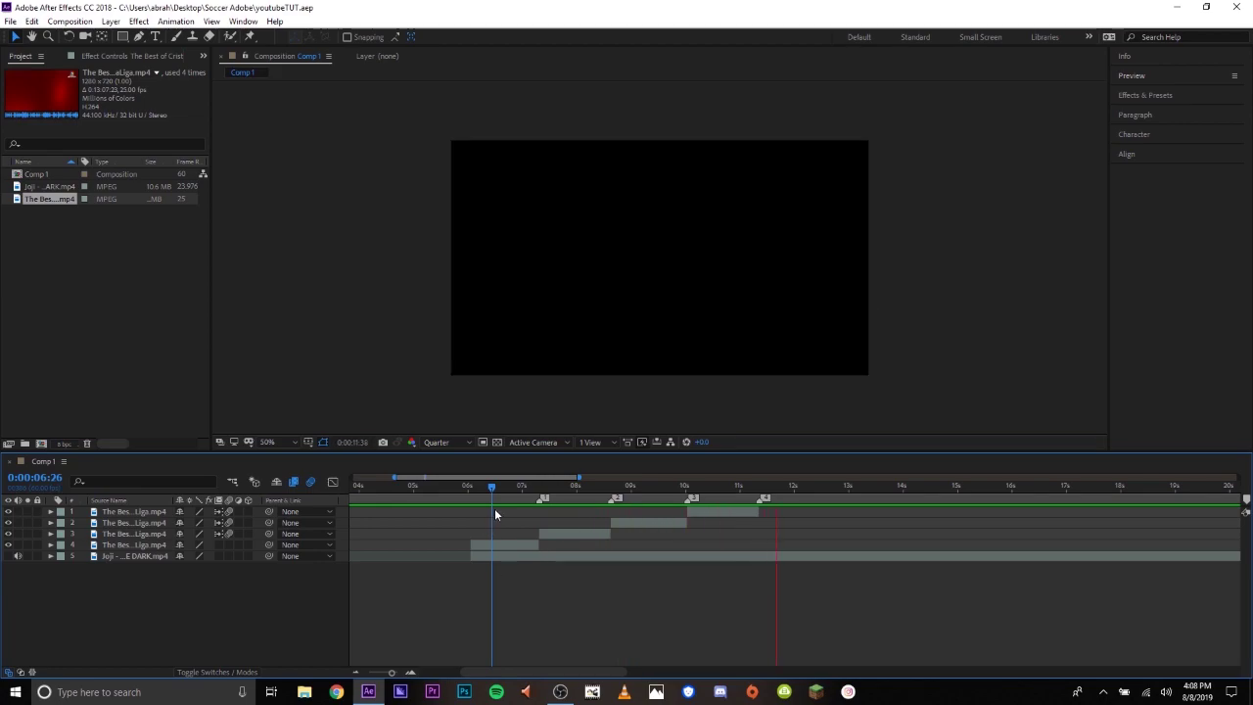
key(space)
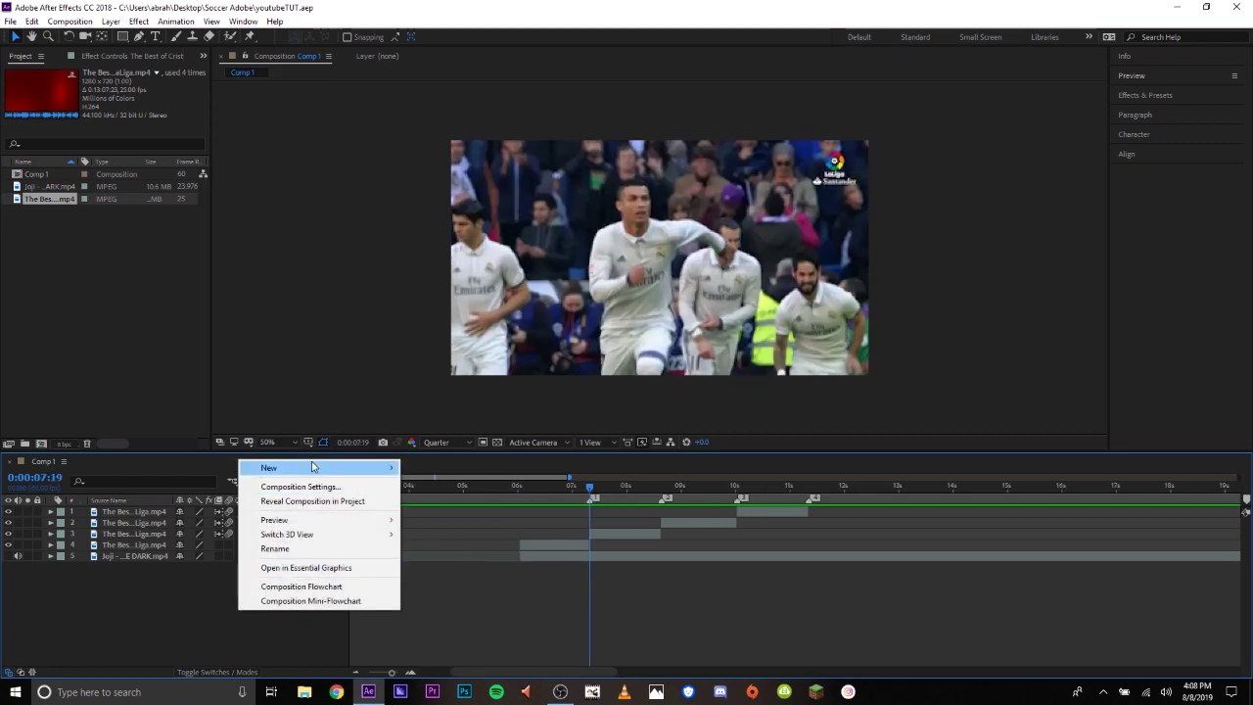
Add an adjustment layer above the clips and trim it to a short segment starting at the first cut, 0:00:07:19
mouse_move(312, 468)
click(451, 570)
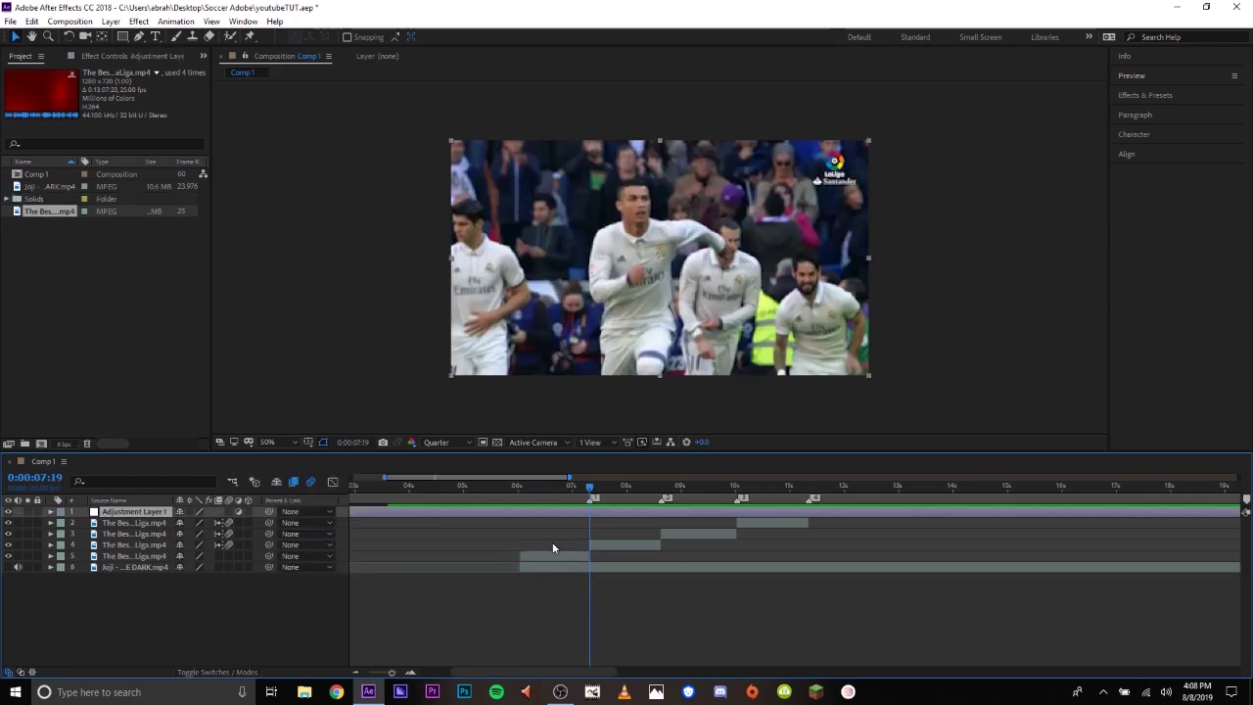
key(ctrl+shift+d)
click(618, 521)
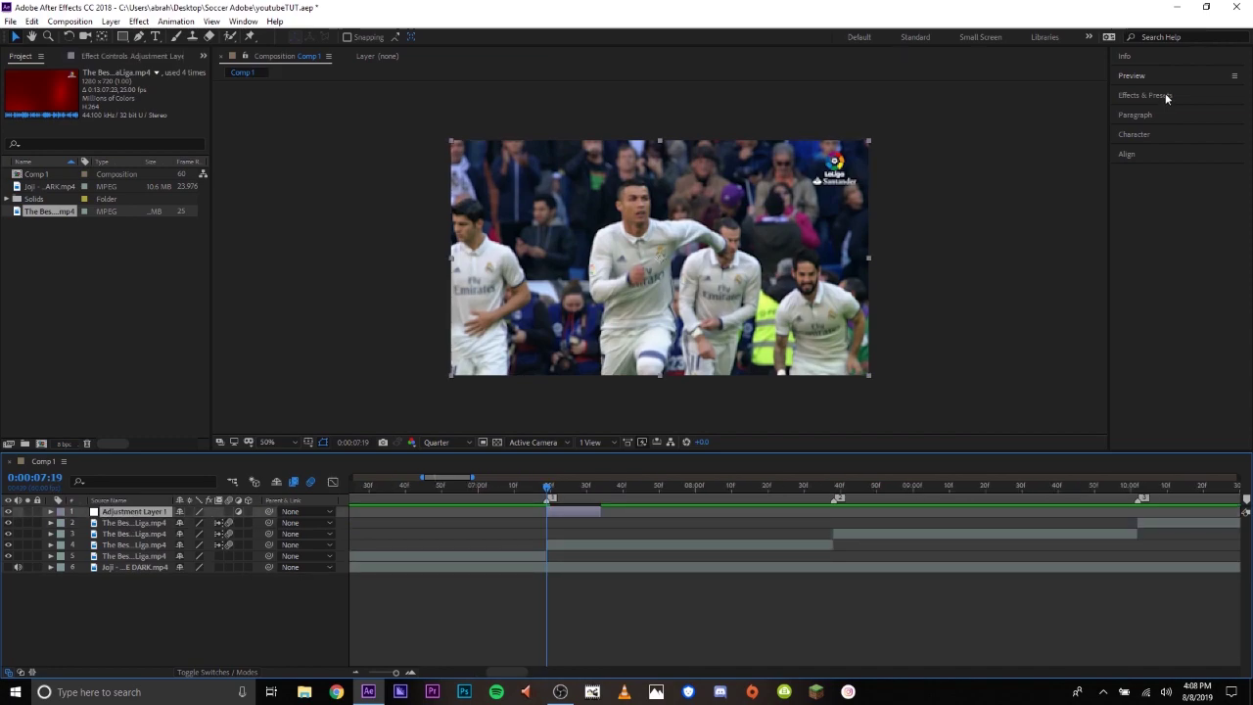
Search the effects and presets for "aquaapump" and apply the AquaaPump&Twitch preset to the adjustment layer
click(1166, 96)
click(1180, 112)
key(BackSpace)
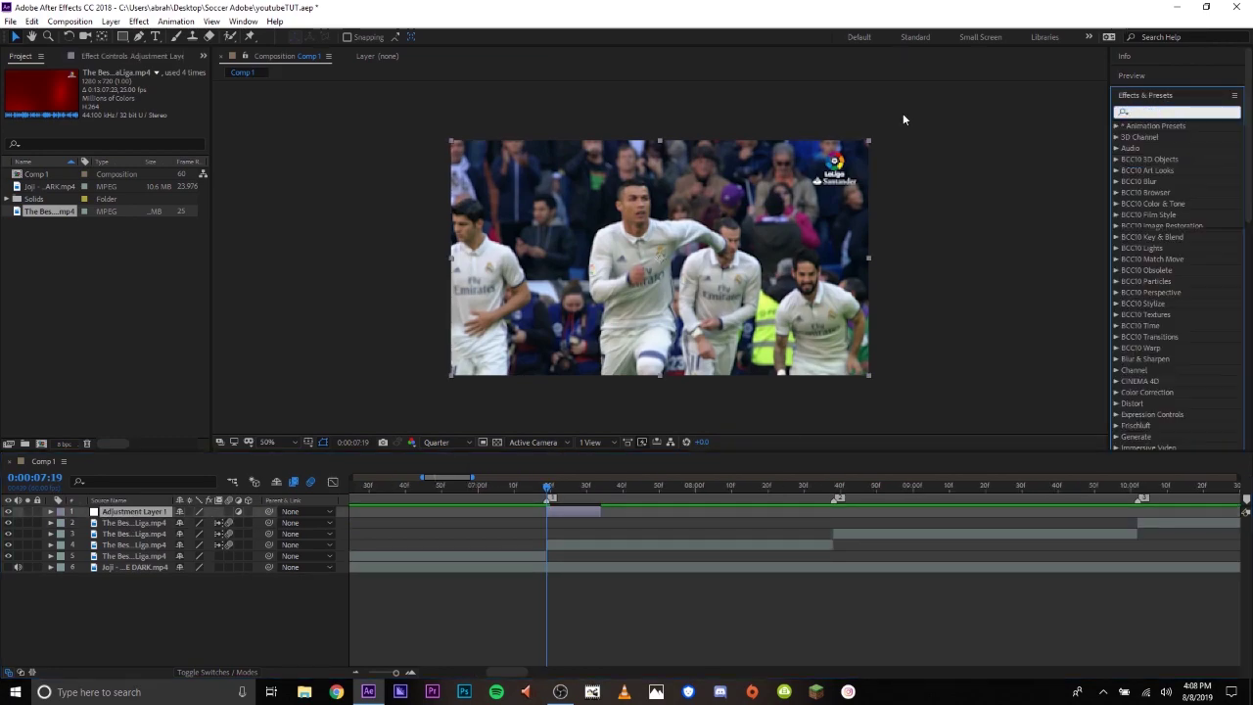
text(aquaapump)
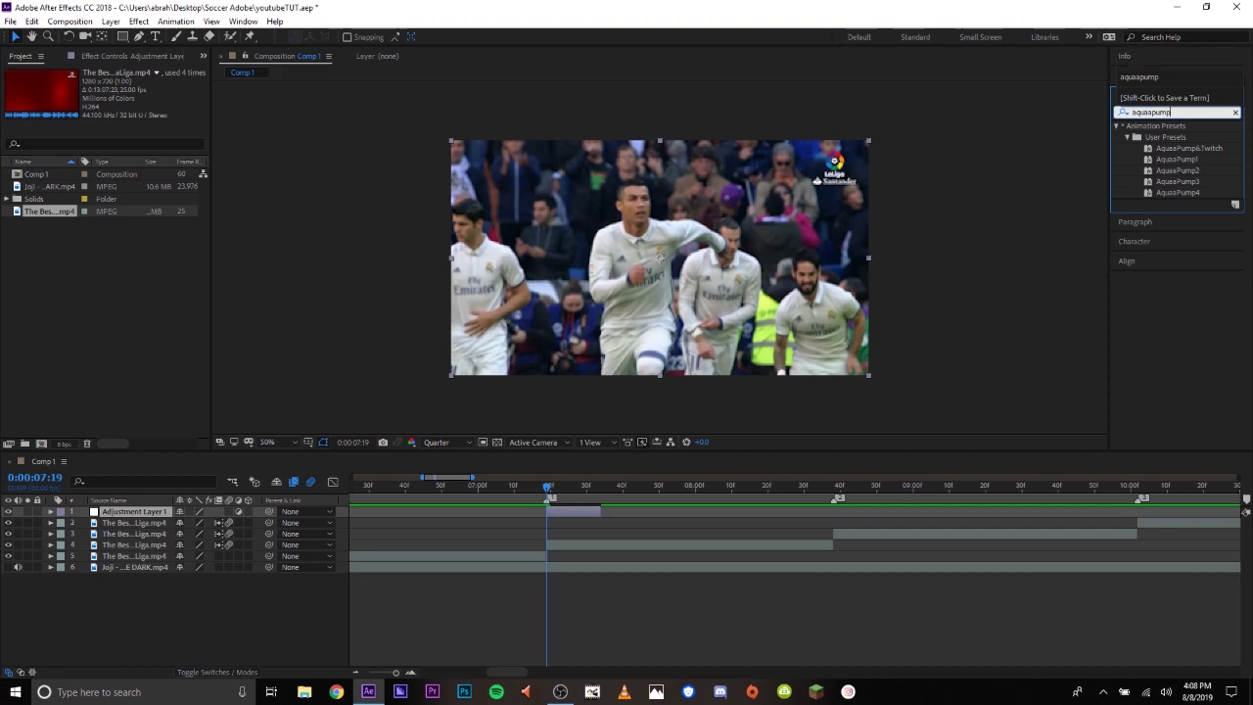
double_click(1215, 150)
Reveal the layer's effects and shift the adjustment layer so its middle Scale and Amount keyframes sit on the first cut at 0:00:07:19
key(e)
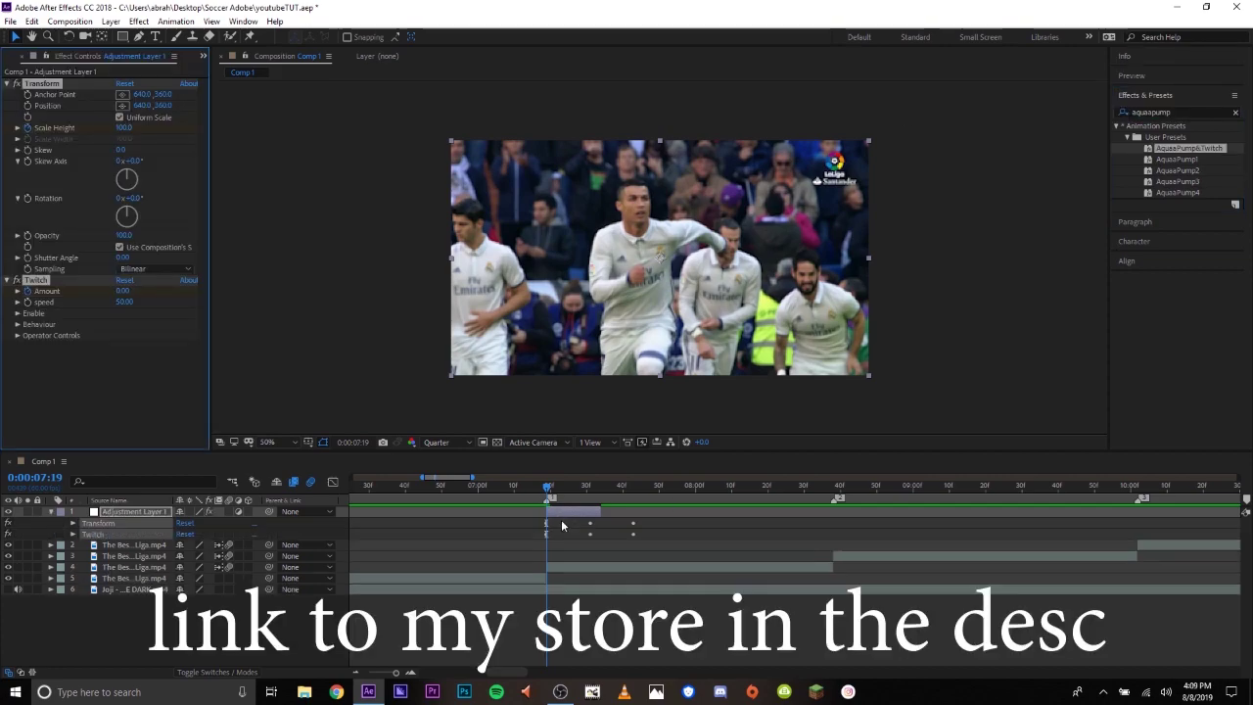
alt+scroll(559, 517, up, 2)
drag(606, 514, 513, 514)
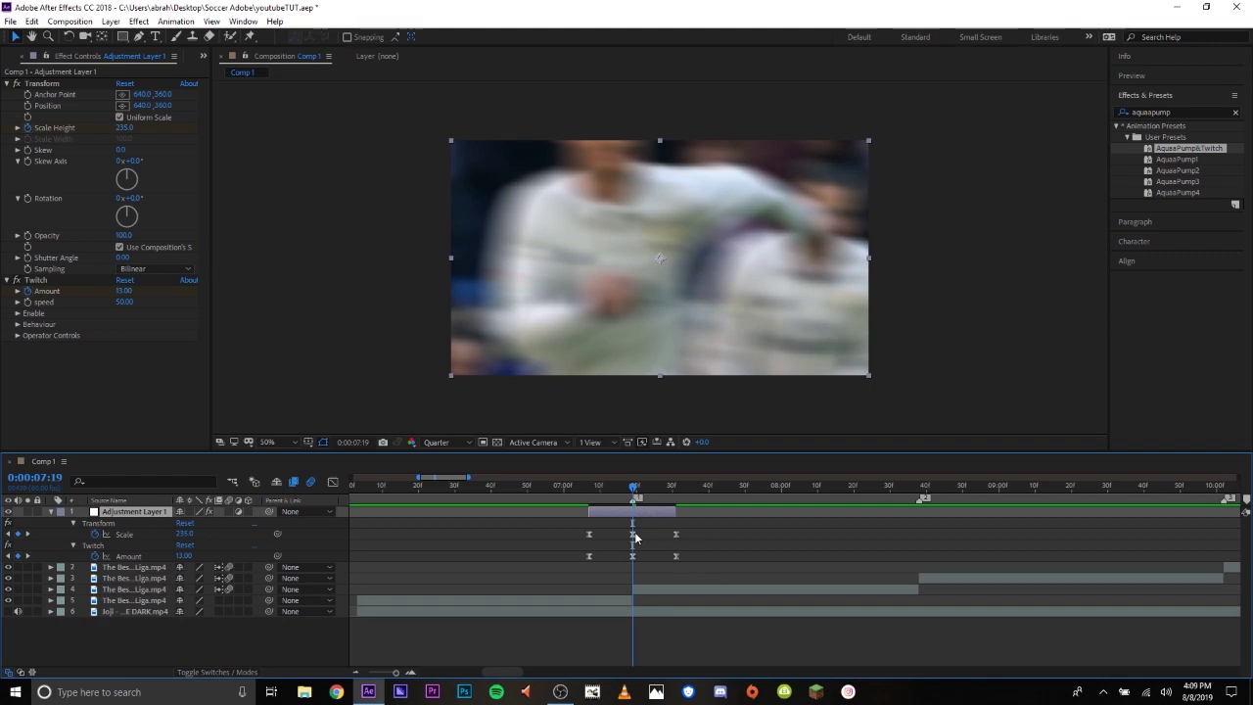
Scrub through the pump transition between its first keyframes at 0:00:07:07 and its last ones at 0:00:07:31
click(593, 486)
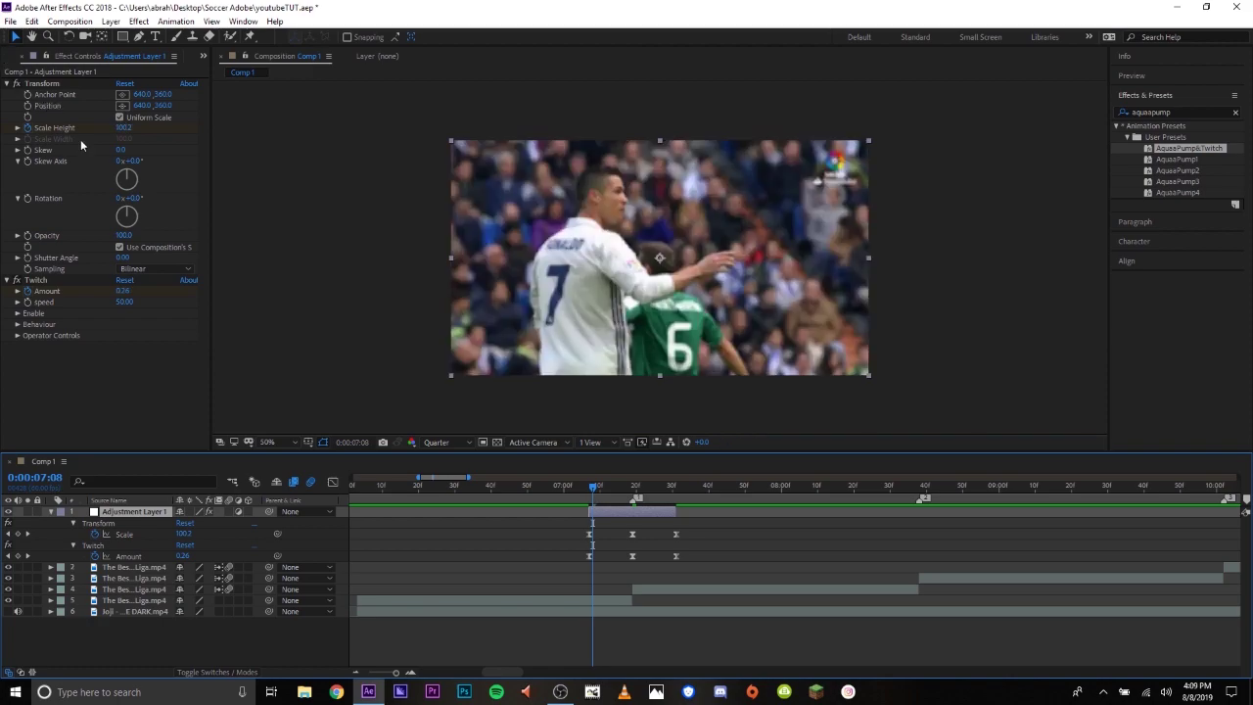
click(590, 489)
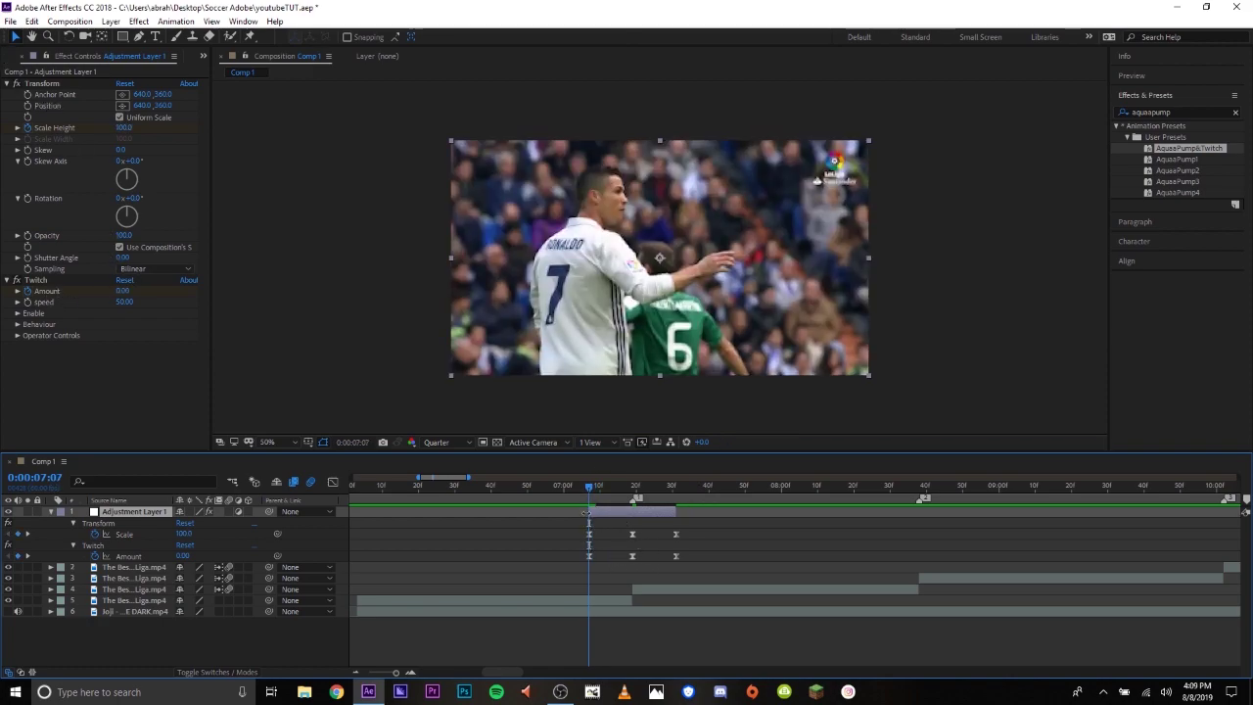
drag(590, 488, 673, 497)
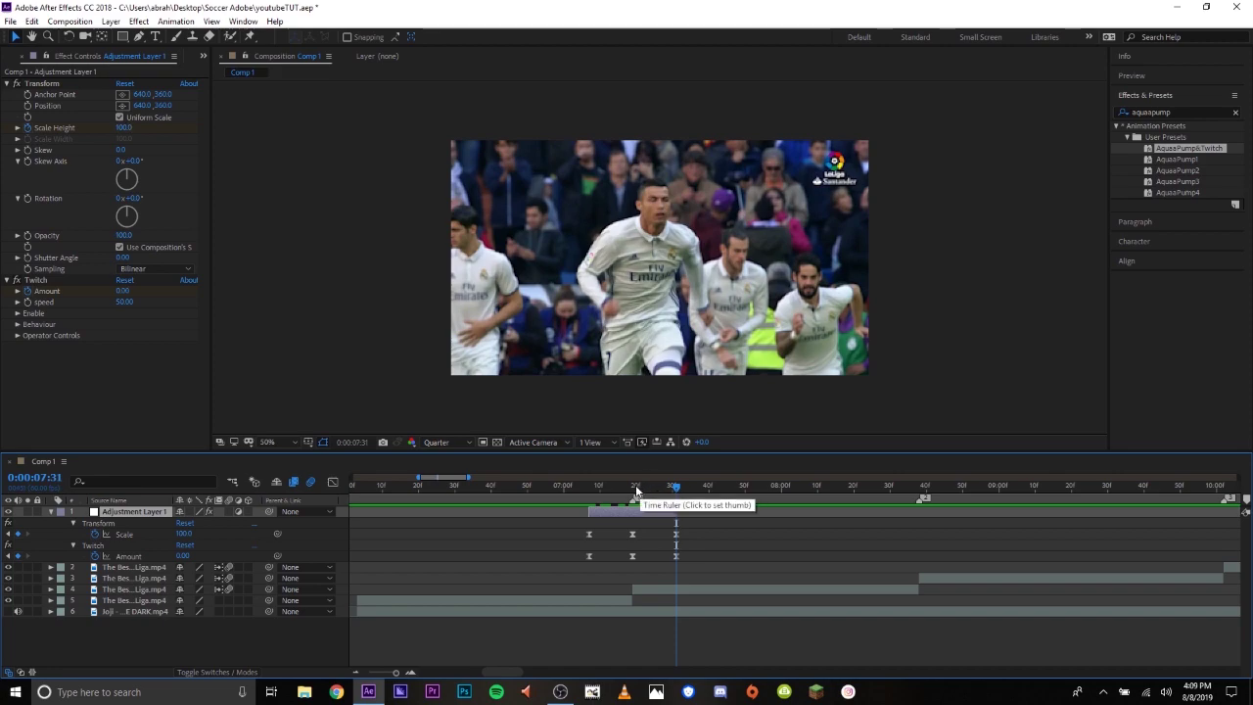
click(588, 485)
Collapse the Transform effect and inspect which operators are enabled in the Twitch effect
click(7, 84)
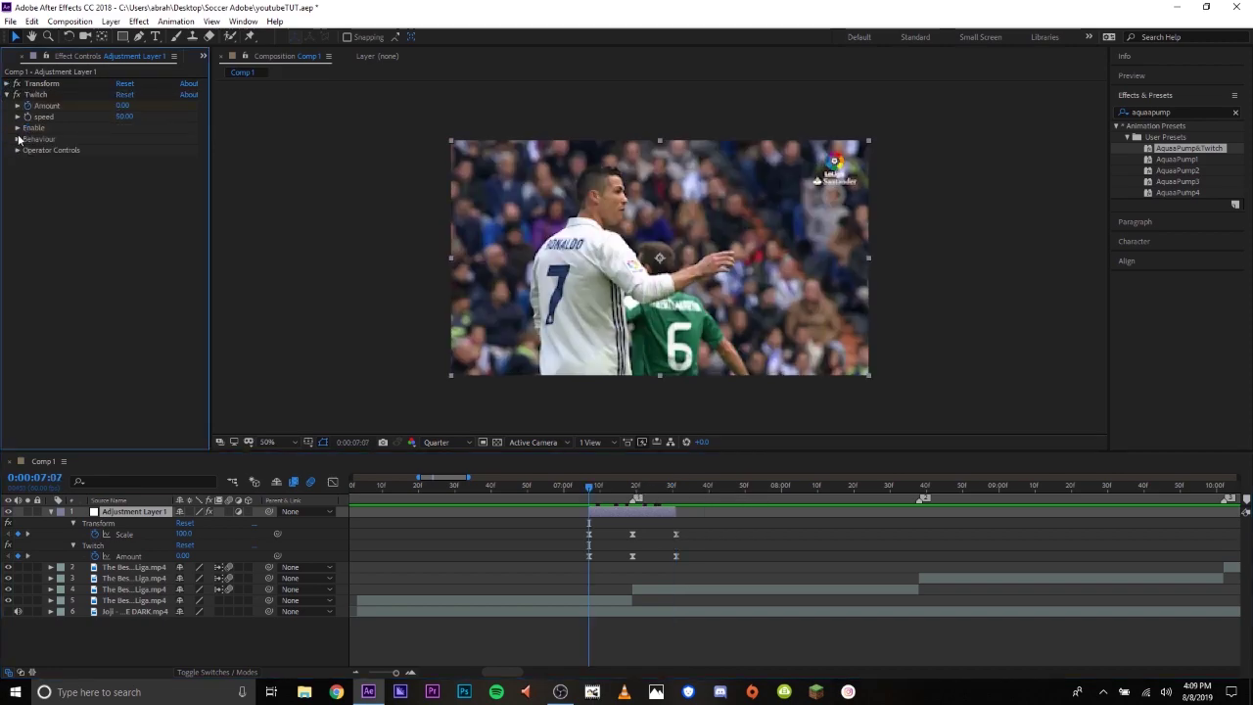
click(18, 128)
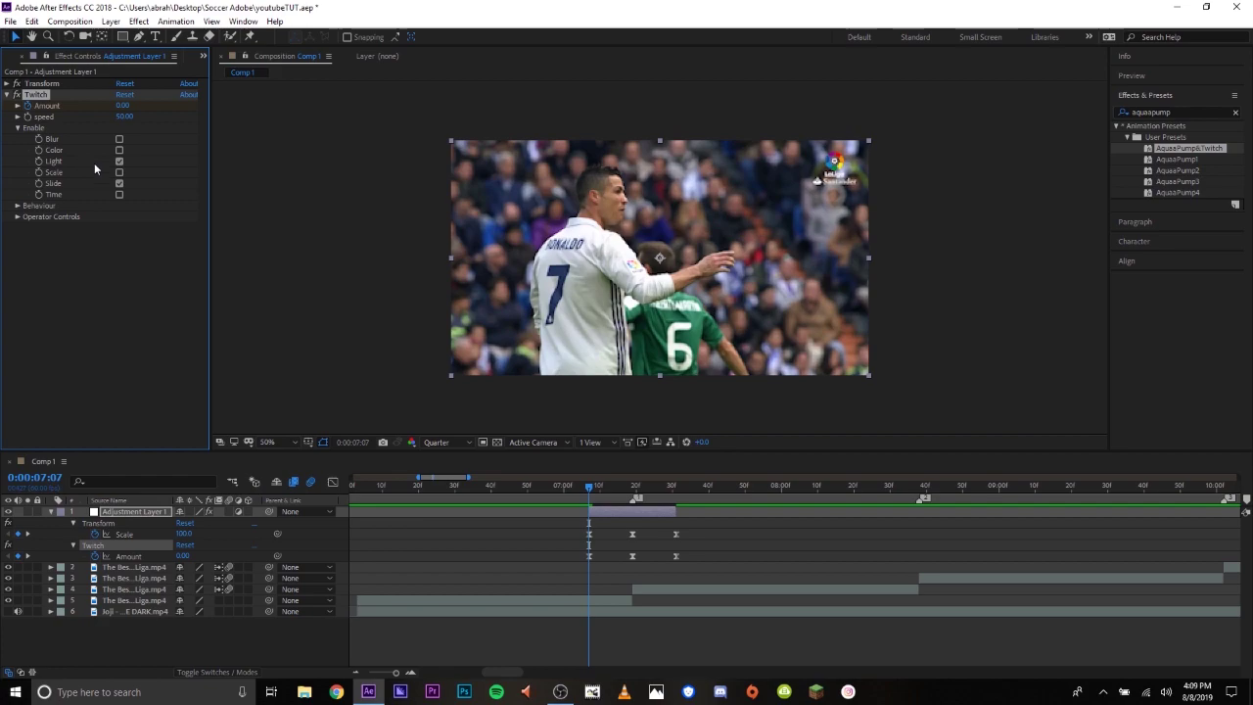
click(17, 128)
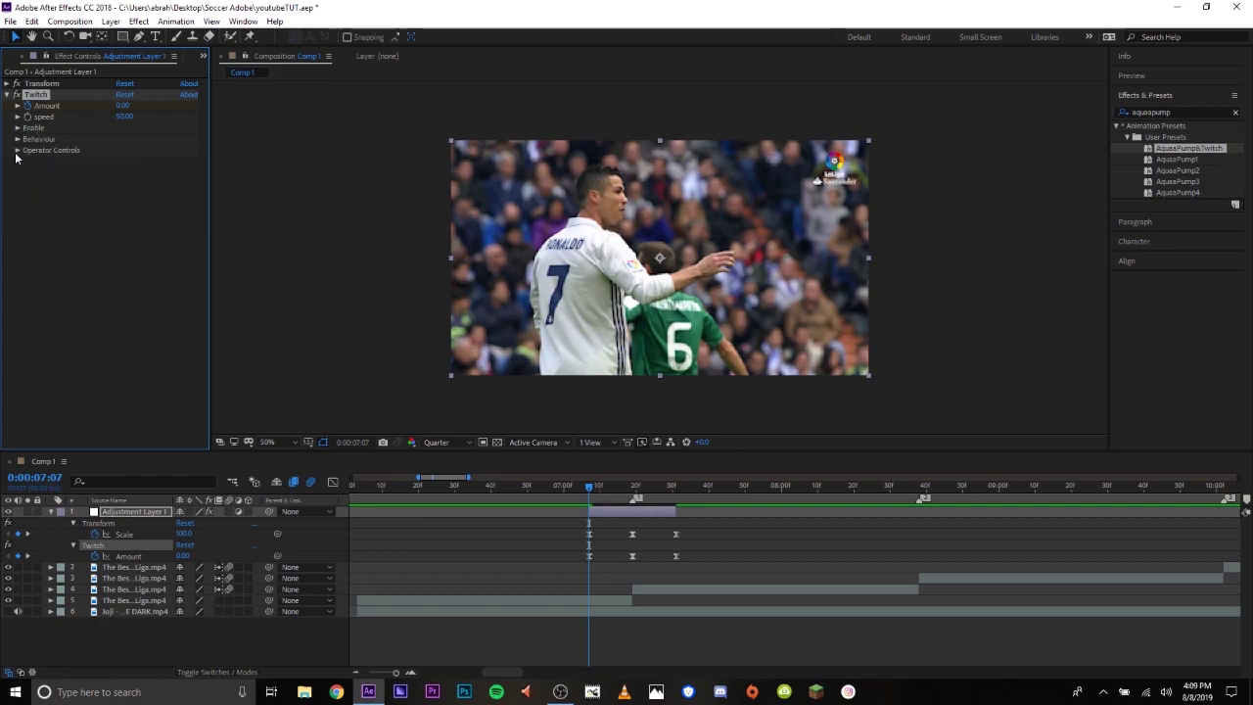
Set the Twitch effect's Light Amount to 90 in its operator controls
click(17, 150)
click(29, 183)
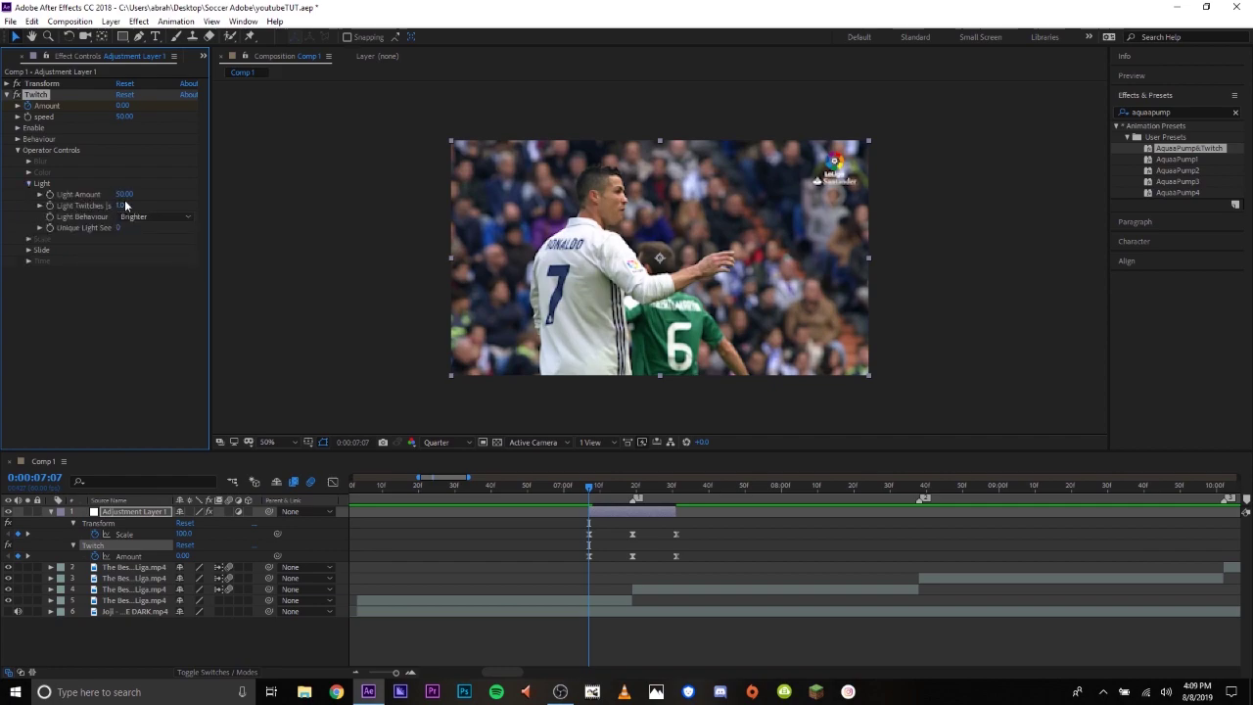
drag(123, 193, 142, 196)
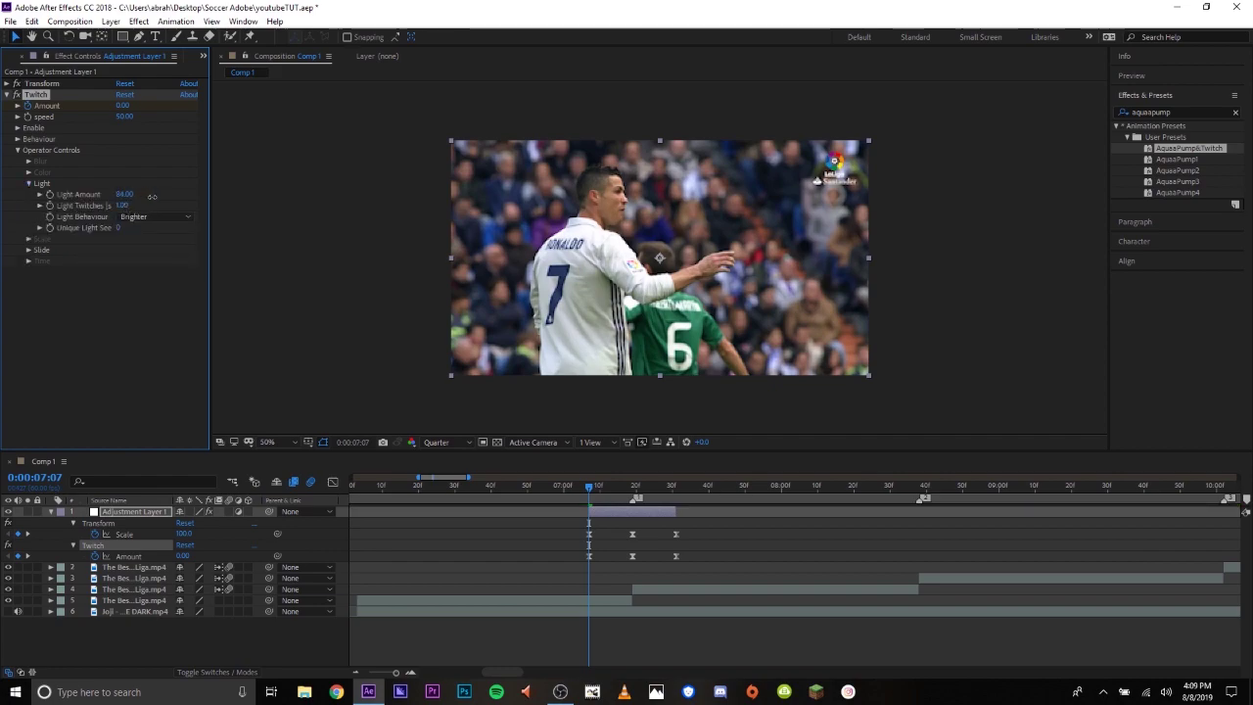
click(125, 195)
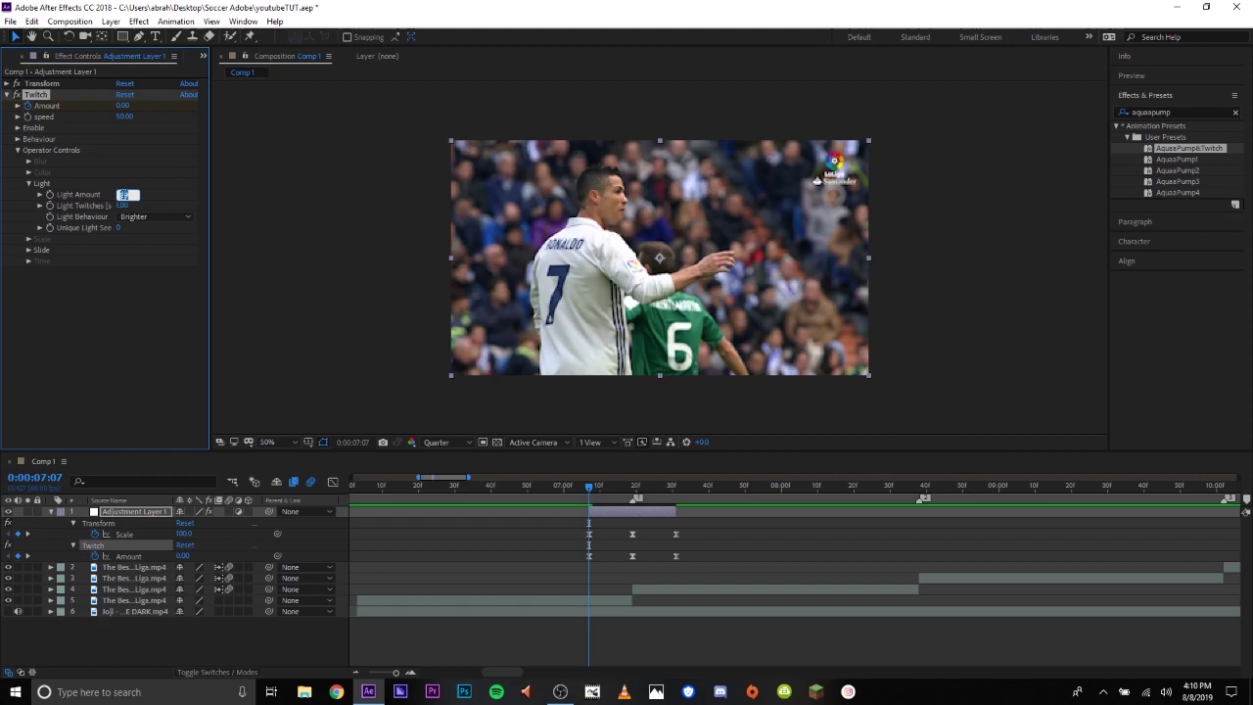
text(100)
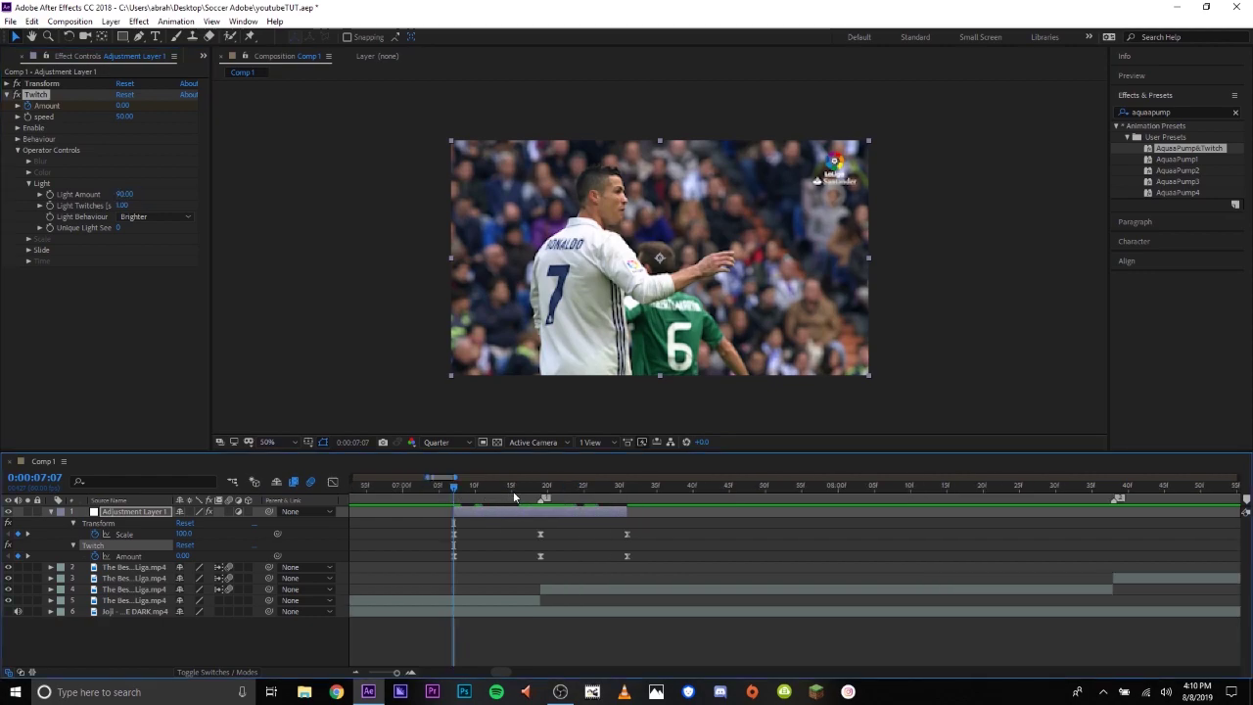
Compare the frame at 0:00:07:19 with the Twitch effect's Light operator switched off and back on
drag(519, 488, 540, 490)
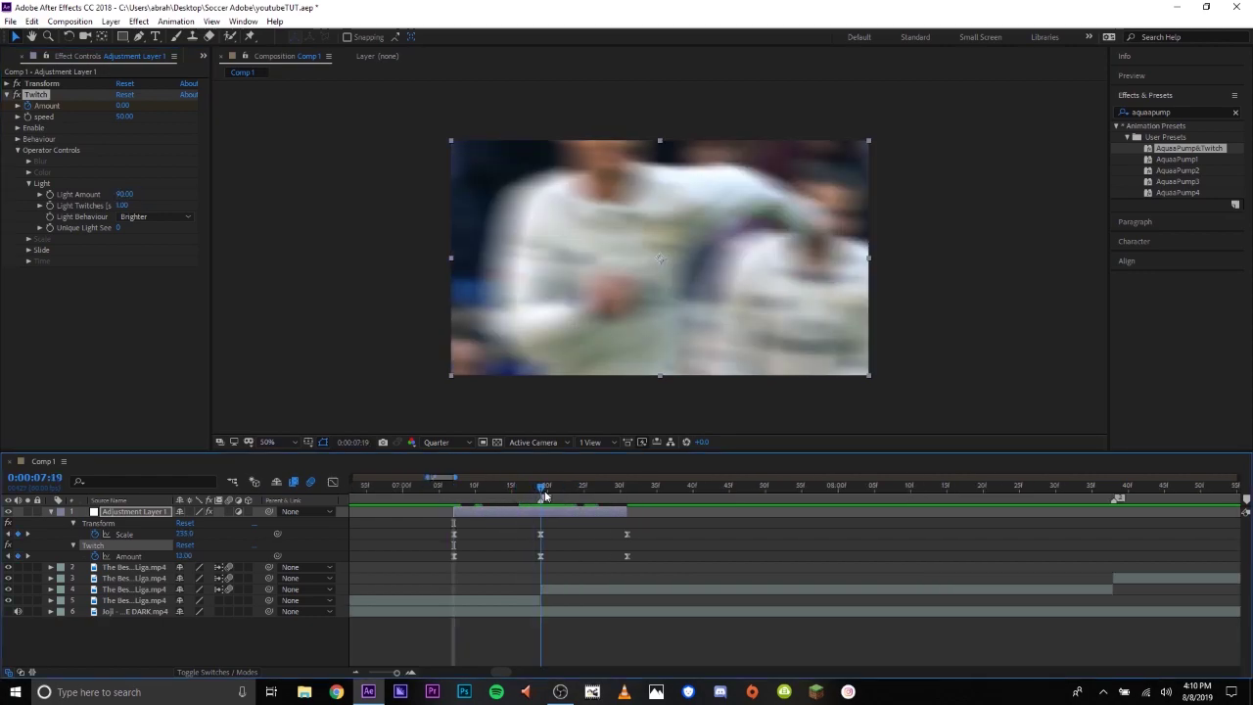
click(17, 128)
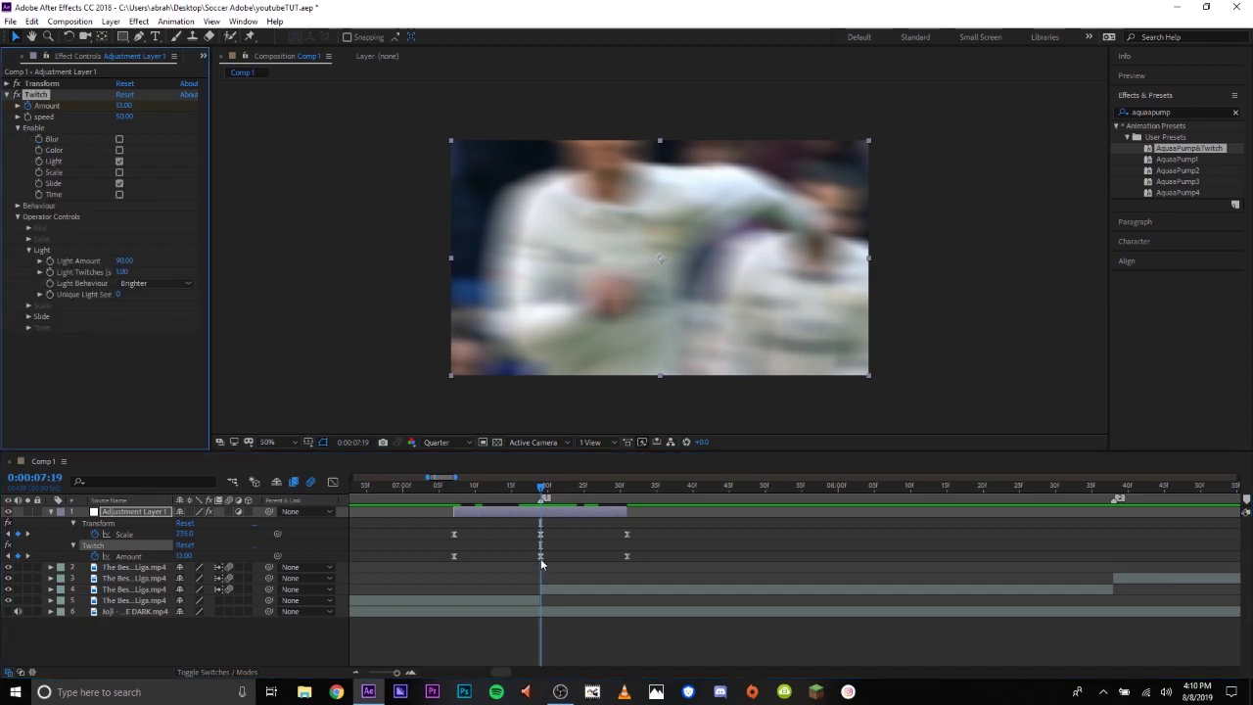
click(119, 161)
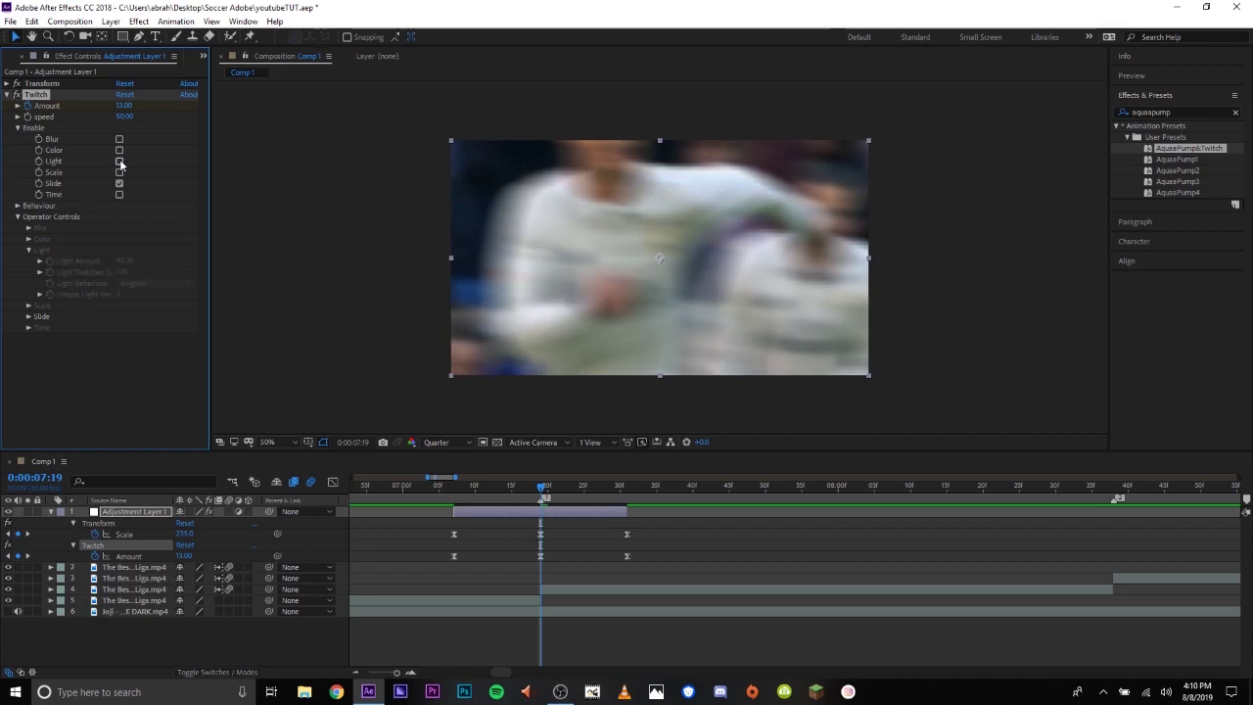
click(120, 162)
click(119, 162)
click(120, 162)
Examine the value graph of the Scale keyframes in the Graph Editor, then return to the layer view and collapse the properties
key(shift+F3)
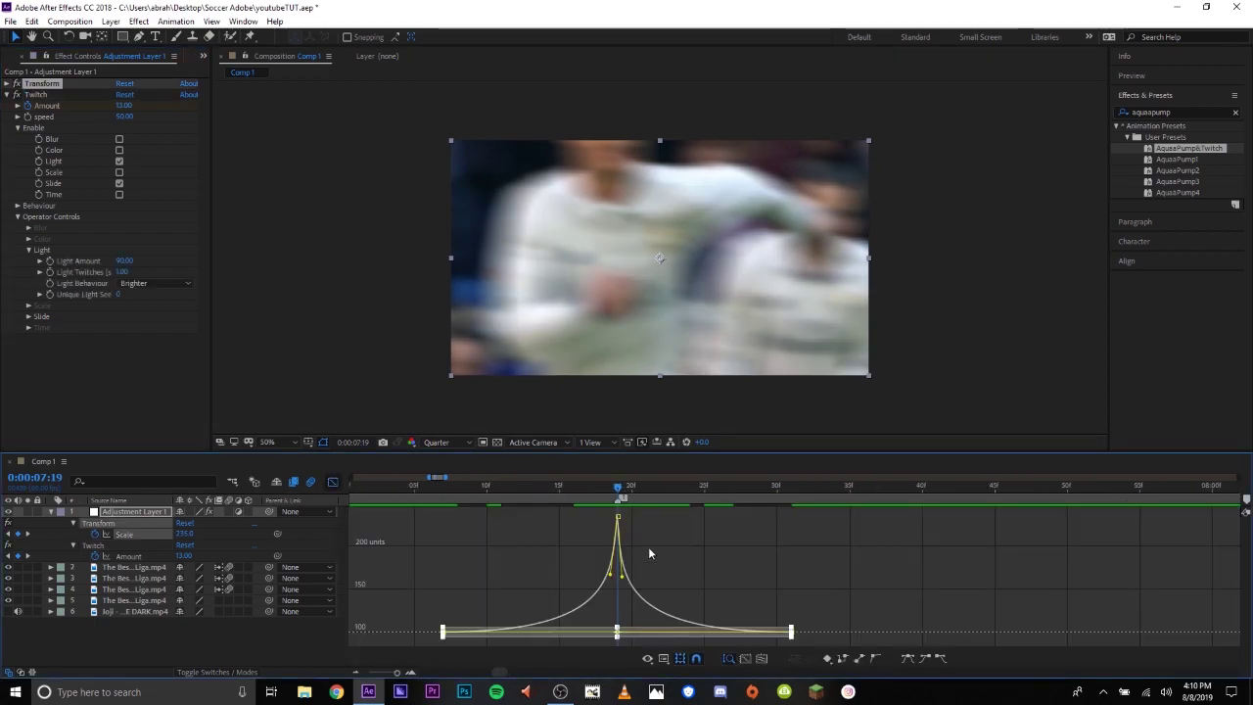
right_click(648, 579)
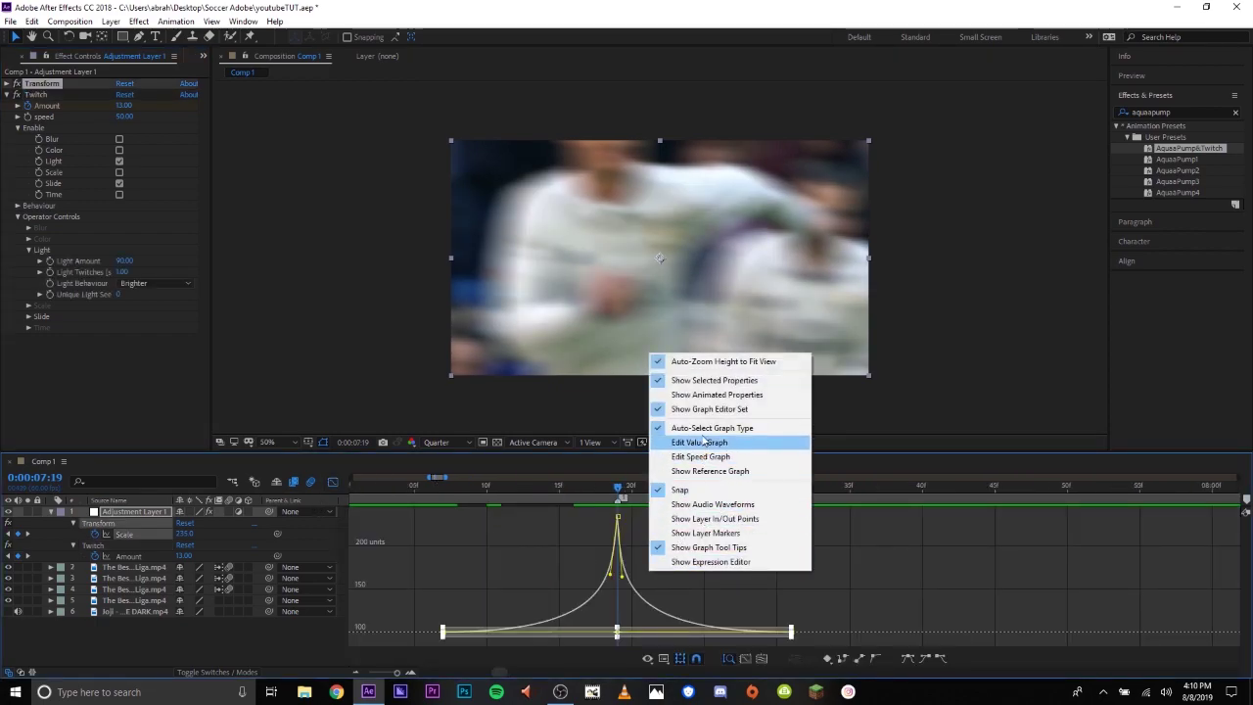
click(703, 447)
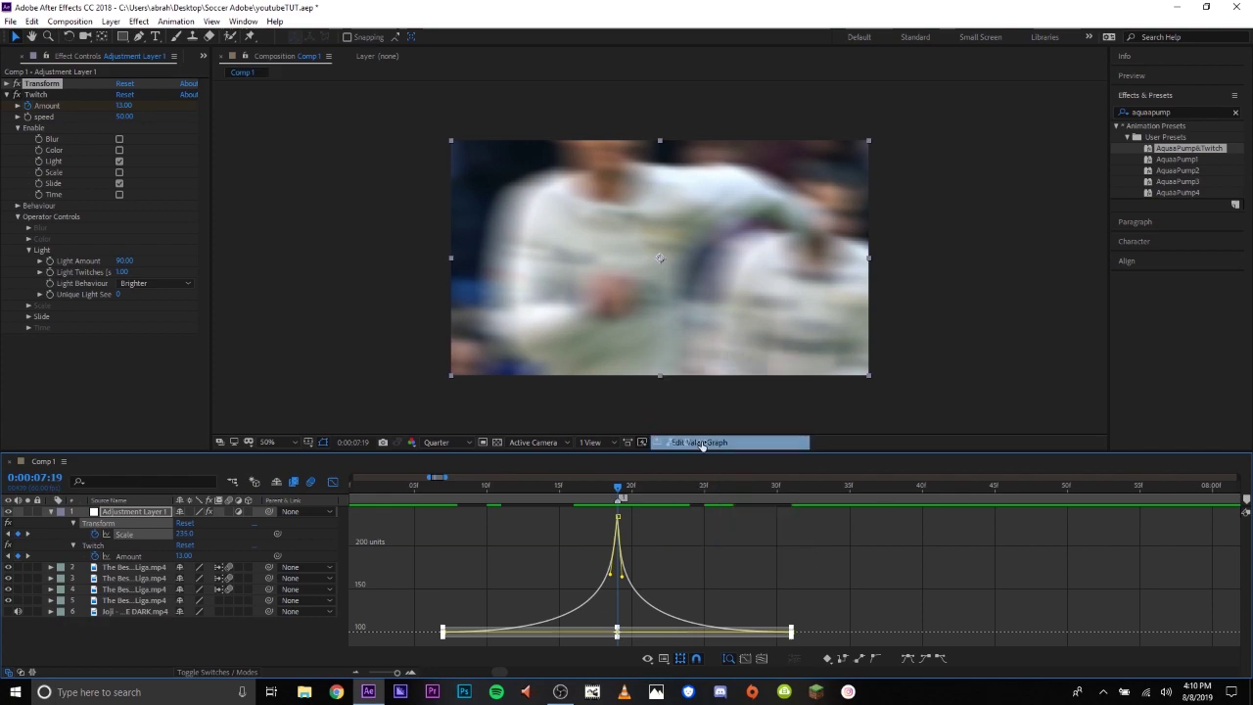
click(680, 556)
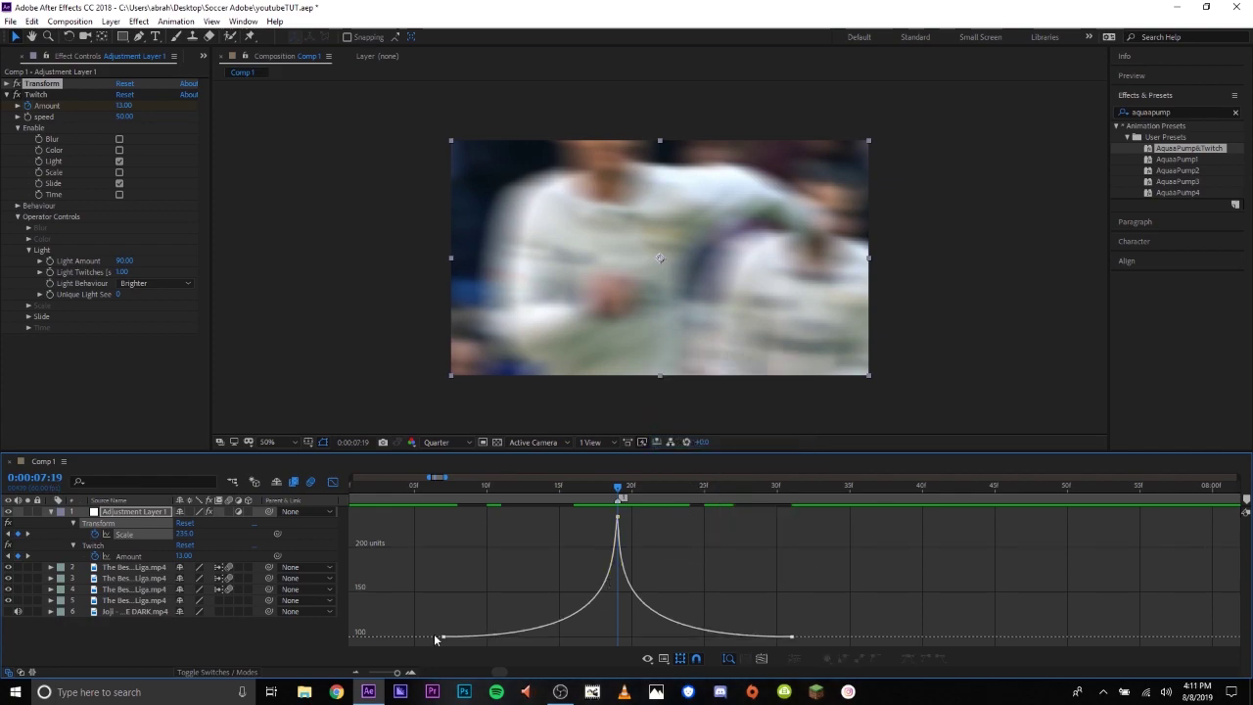
click(443, 636)
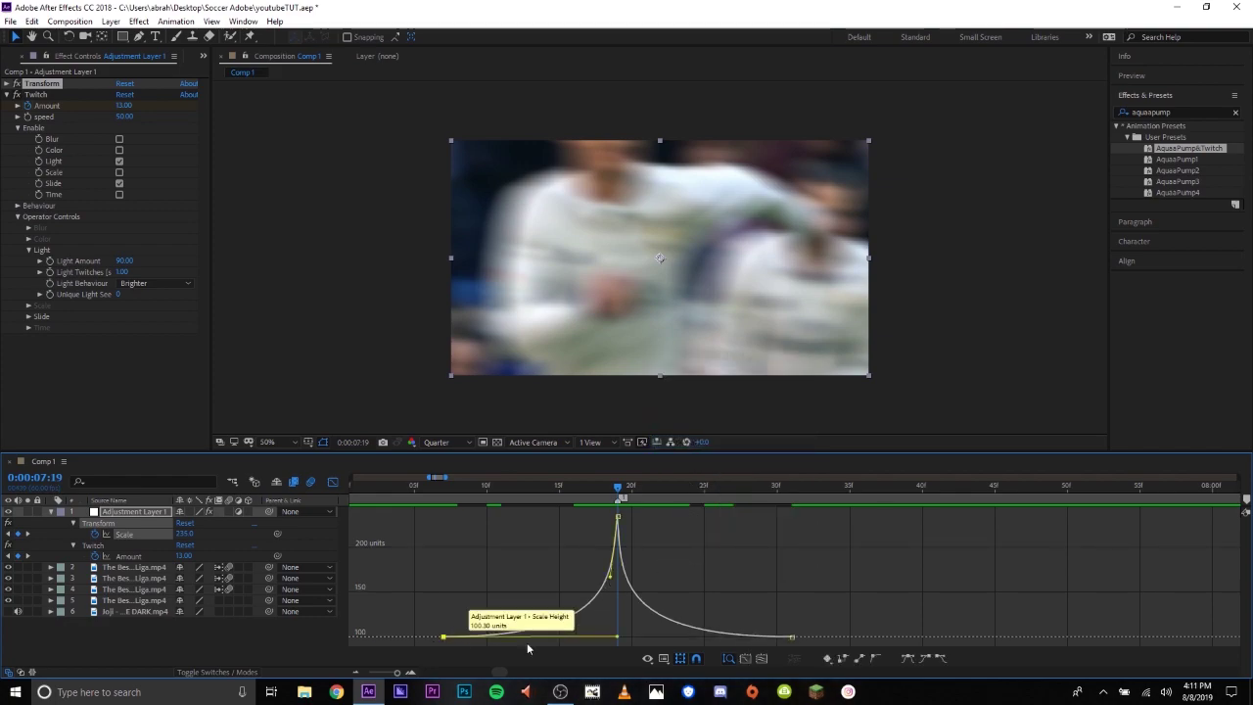
click(791, 637)
click(333, 482)
key(u)
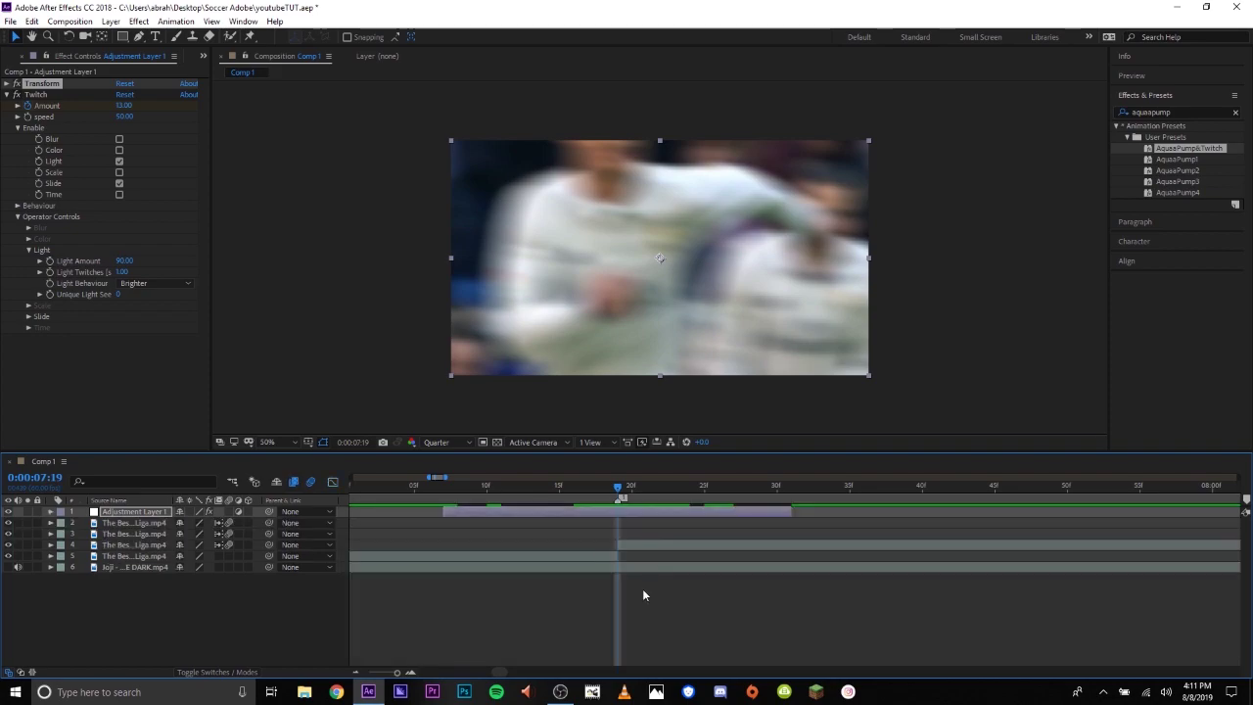
Enable motion blur on the adjustment layer
scroll(642, 590, down, 3)
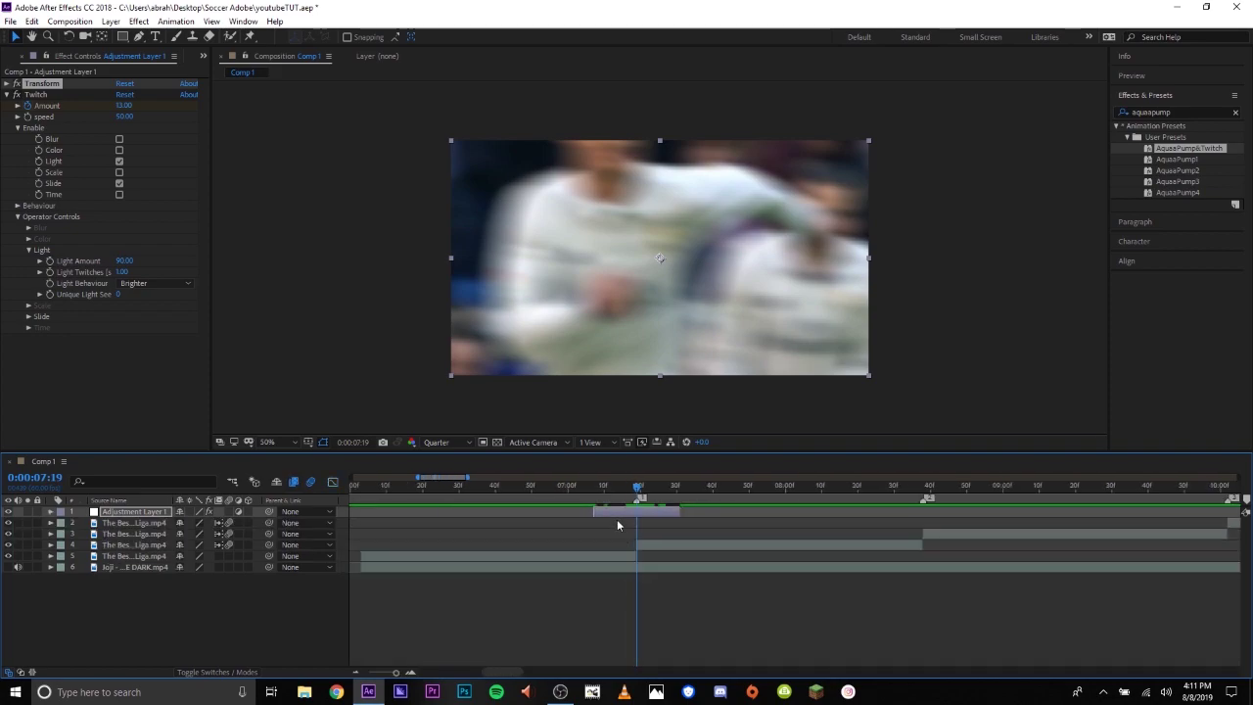
click(230, 513)
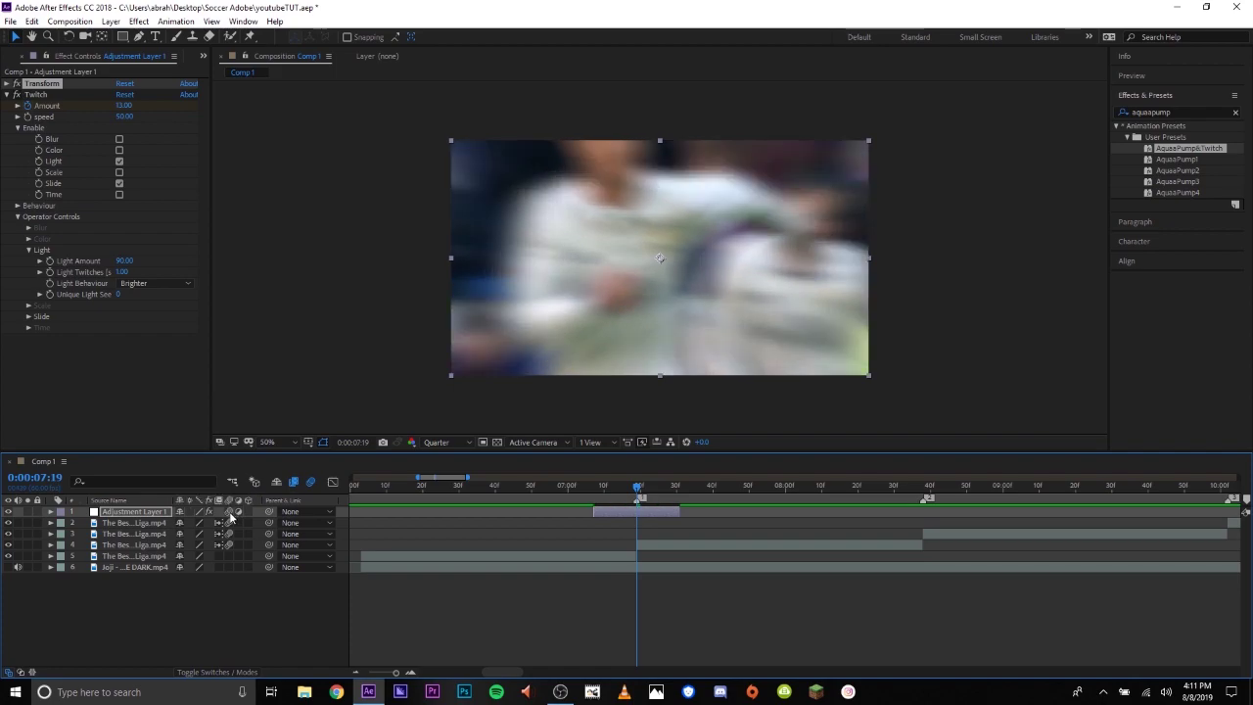
click(230, 514)
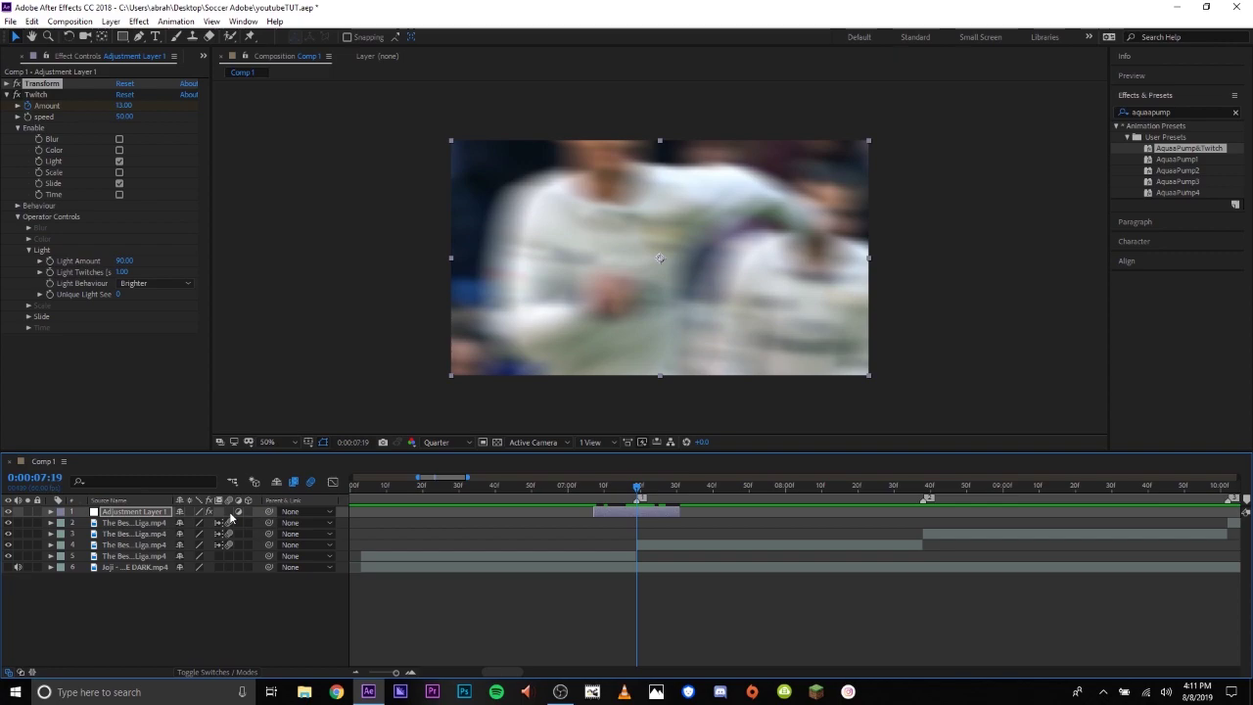
click(231, 516)
click(311, 483)
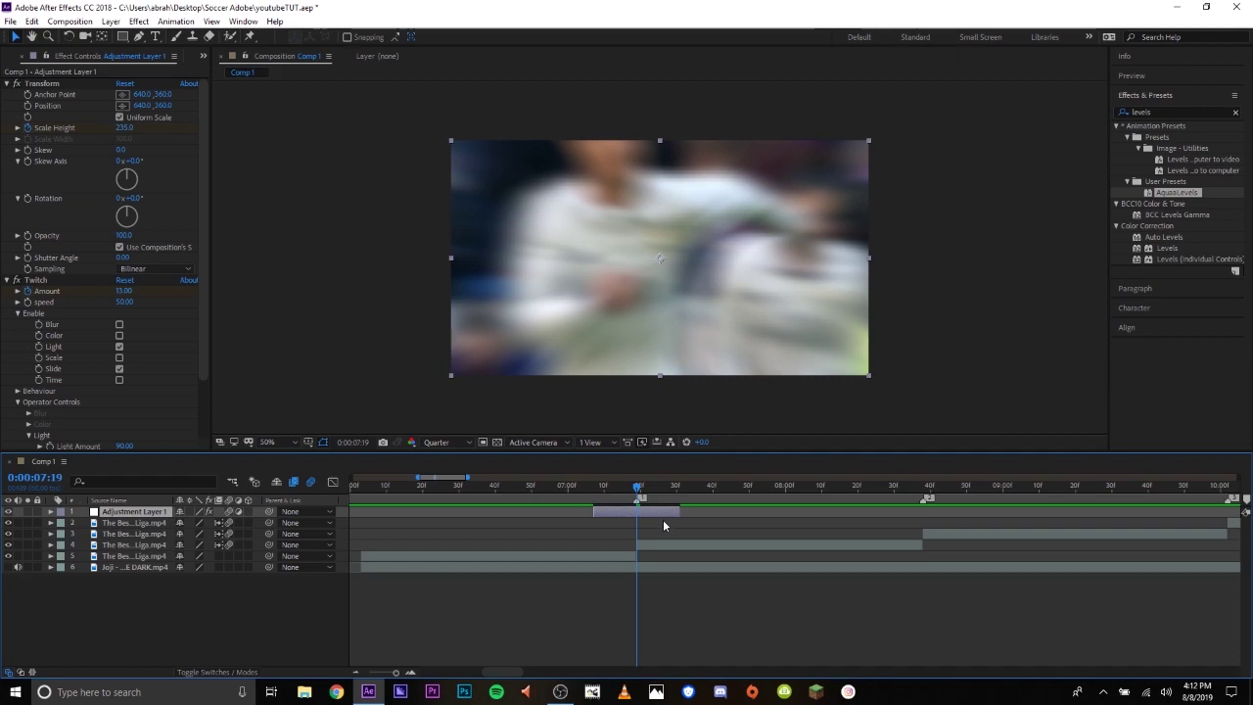
Duplicate the adjustment layer and stretch the lower copy to span the second clip, from the first marker to the second
key(ctrl+d)
double_click(654, 521)
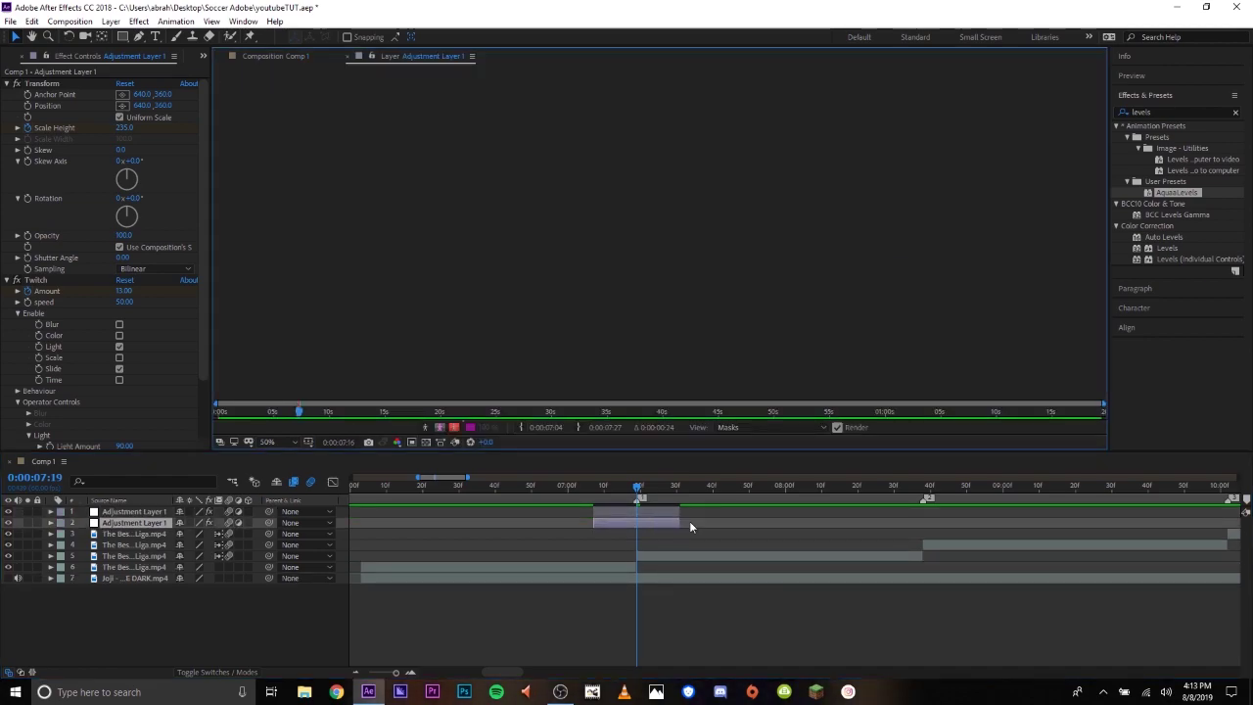
click(277, 56)
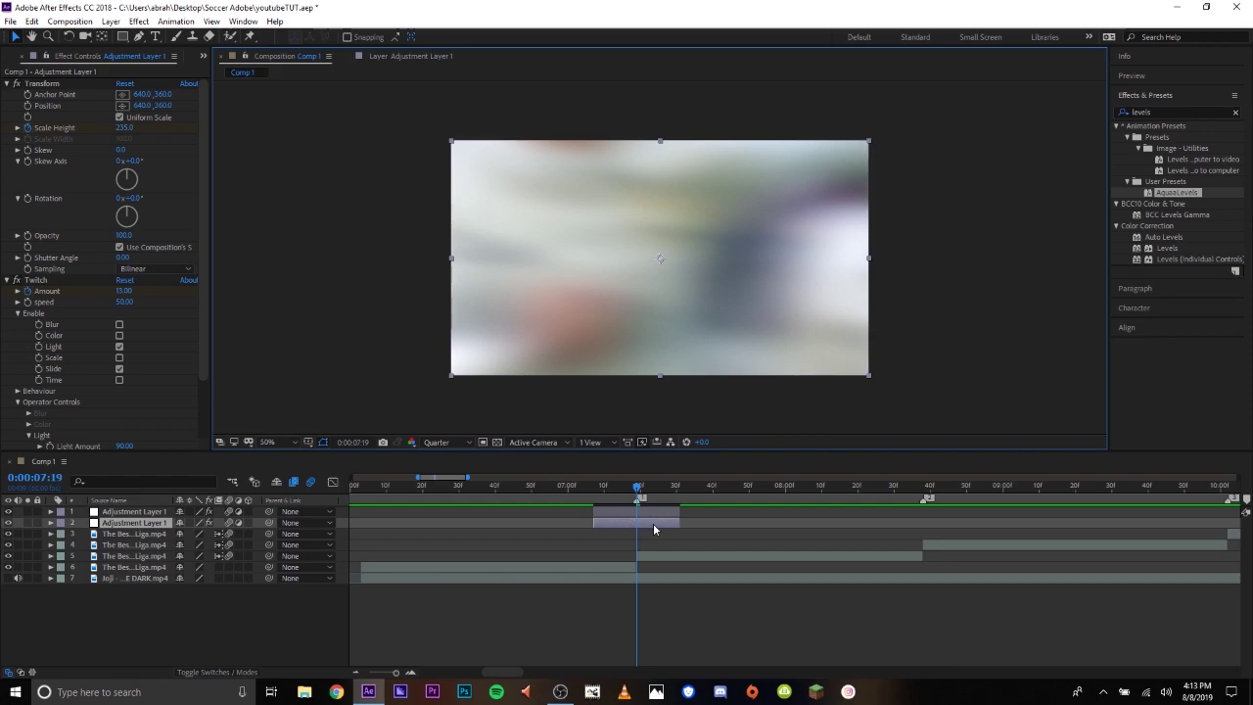
drag(653, 528, 922, 521)
Remove the Transform and Twitch effects from the lower adjustment layer
click(62, 86)
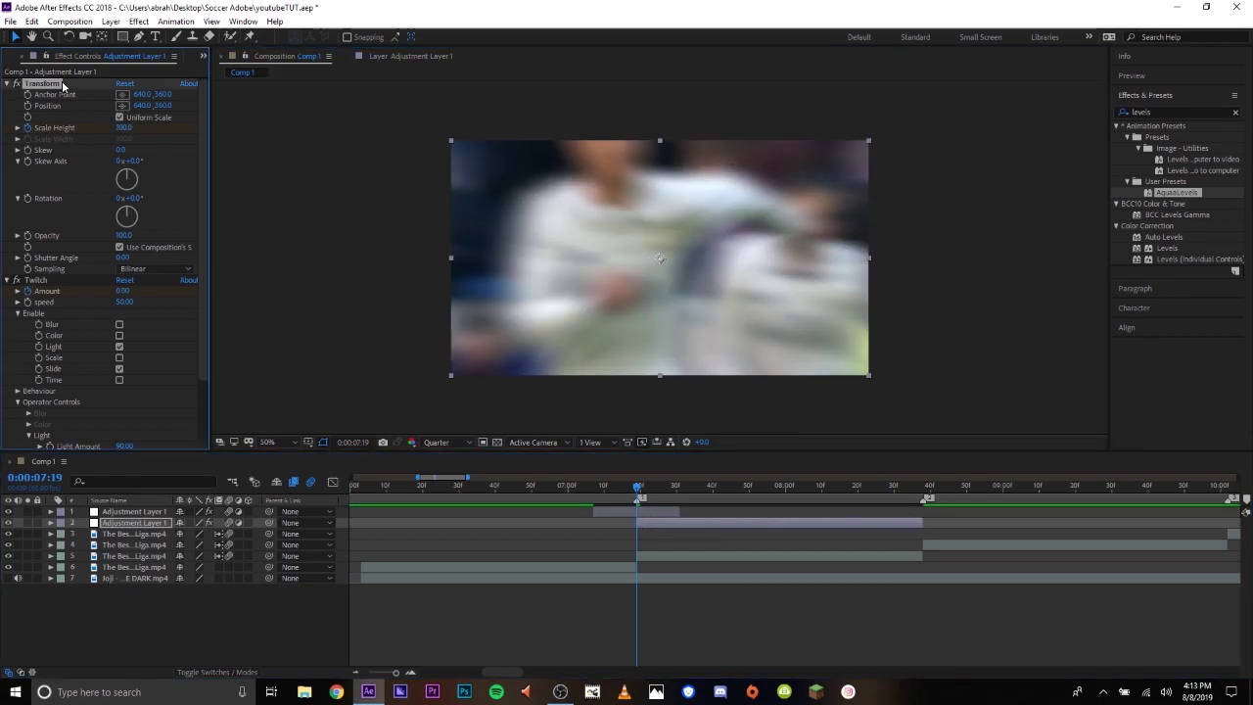
key(Delete)
click(62, 85)
key(Delete)
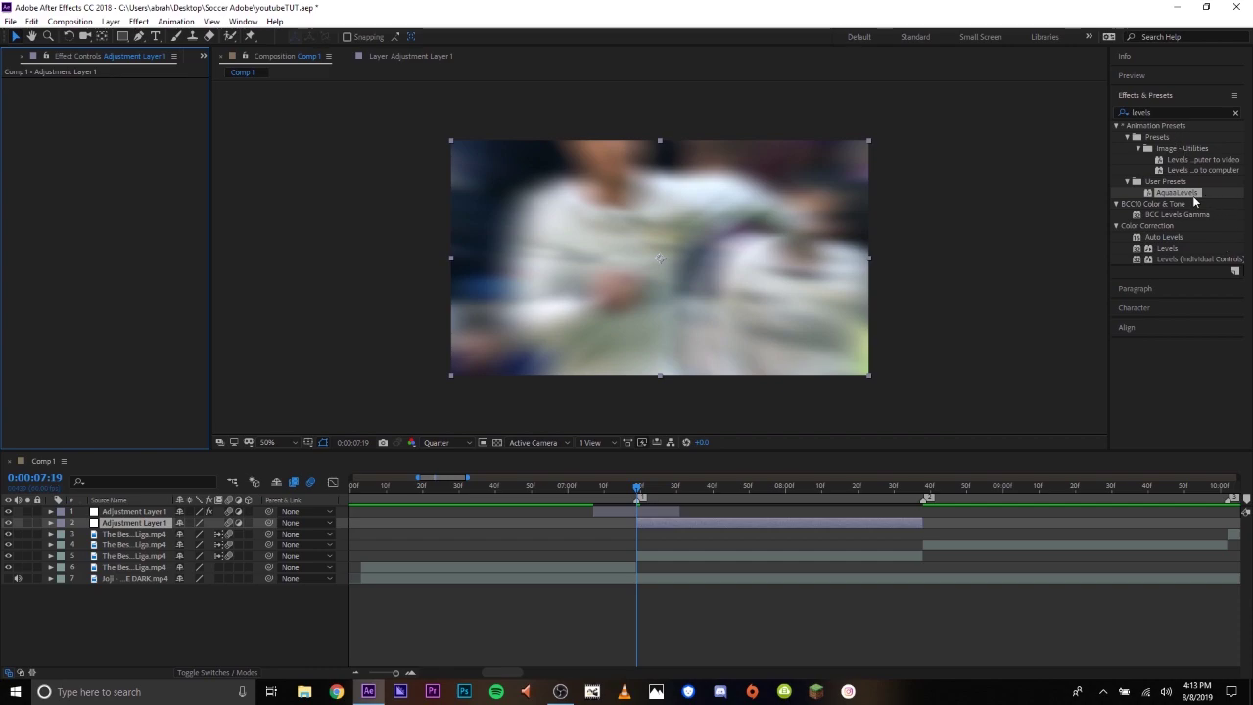
Apply the AquaxLevels user preset to the lower adjustment layer at 0:00:07:19, clear the effect search and check the flash
double_click(1188, 194)
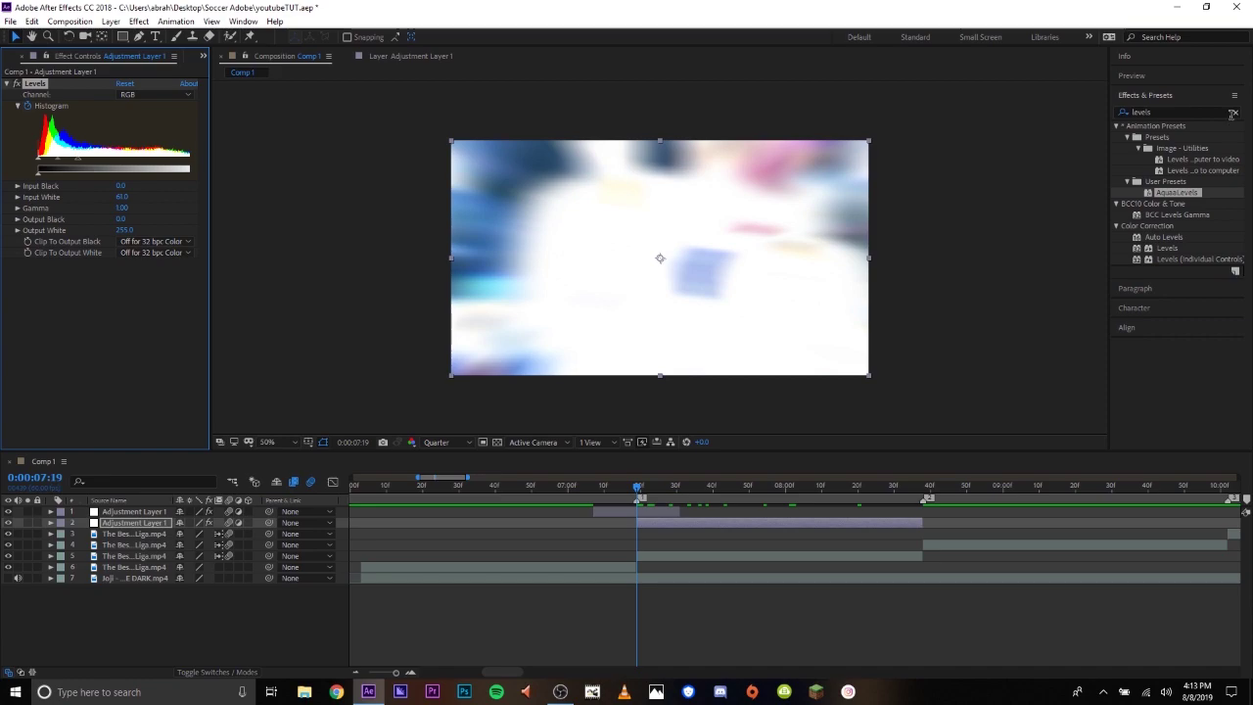
click(1235, 111)
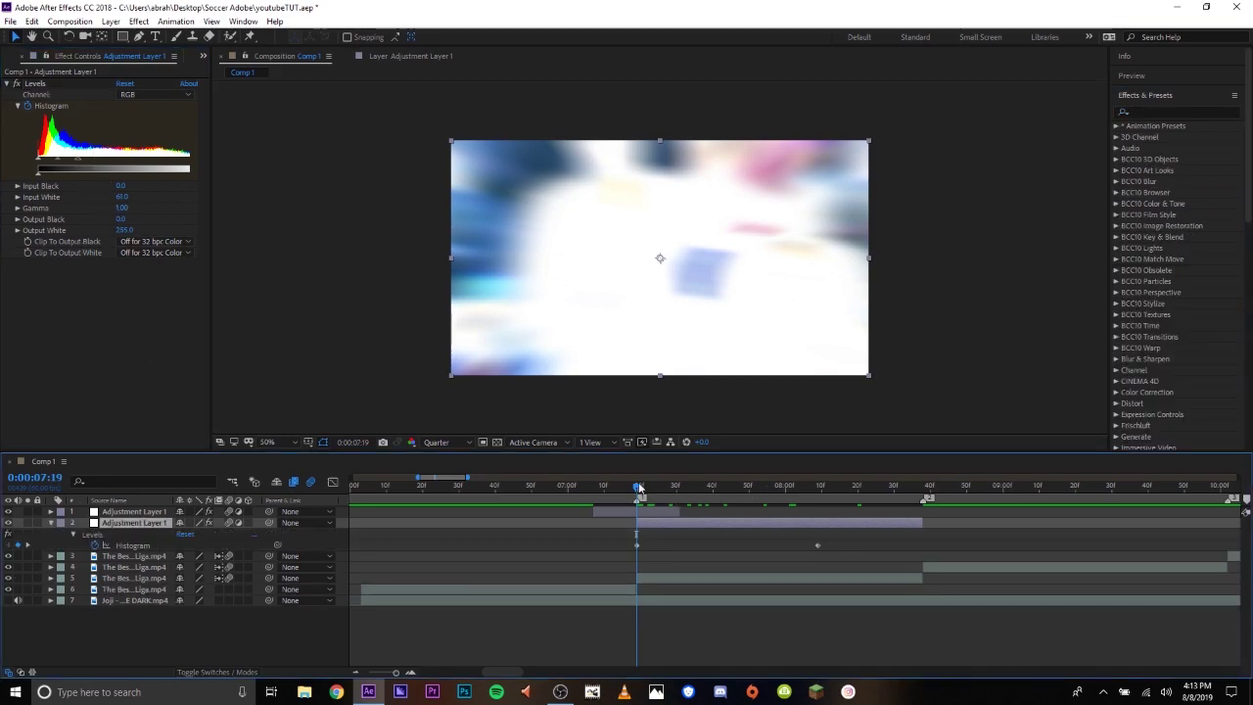
drag(636, 492, 867, 532)
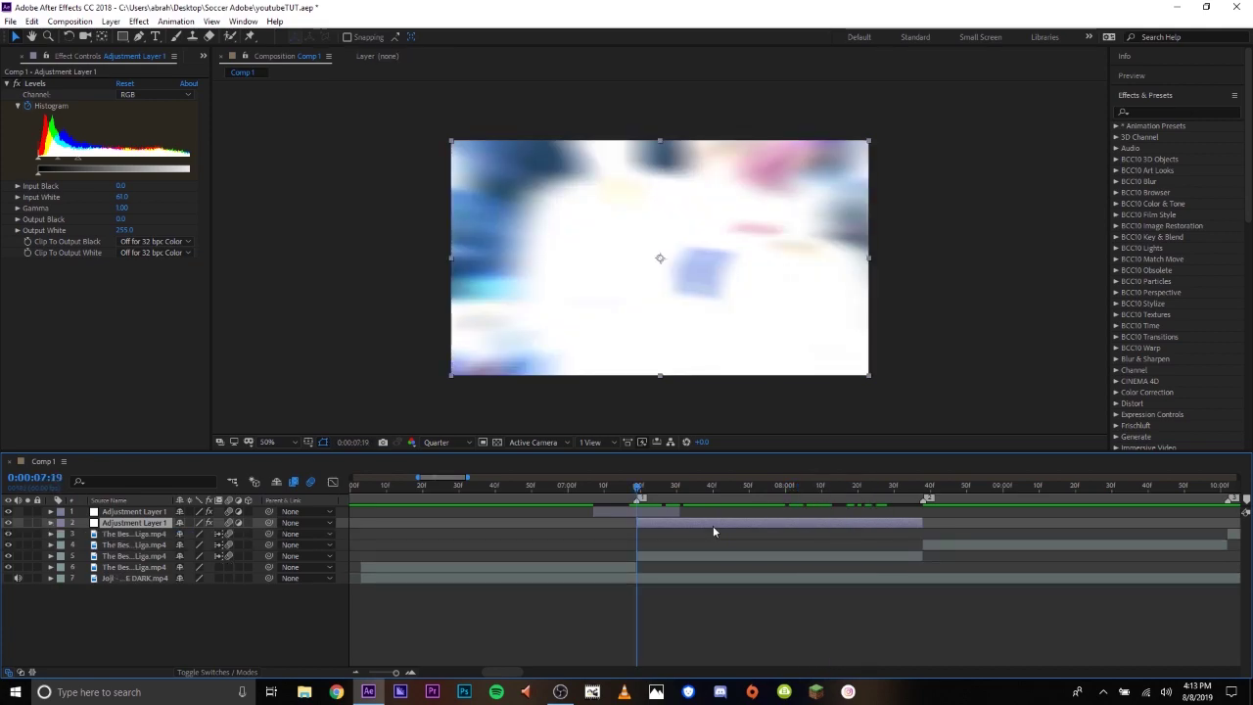
Duplicate the Levels adjustment layer and replace the lower copy's Levels effect with the keyframed S_Shake effect
key(ctrl+d)
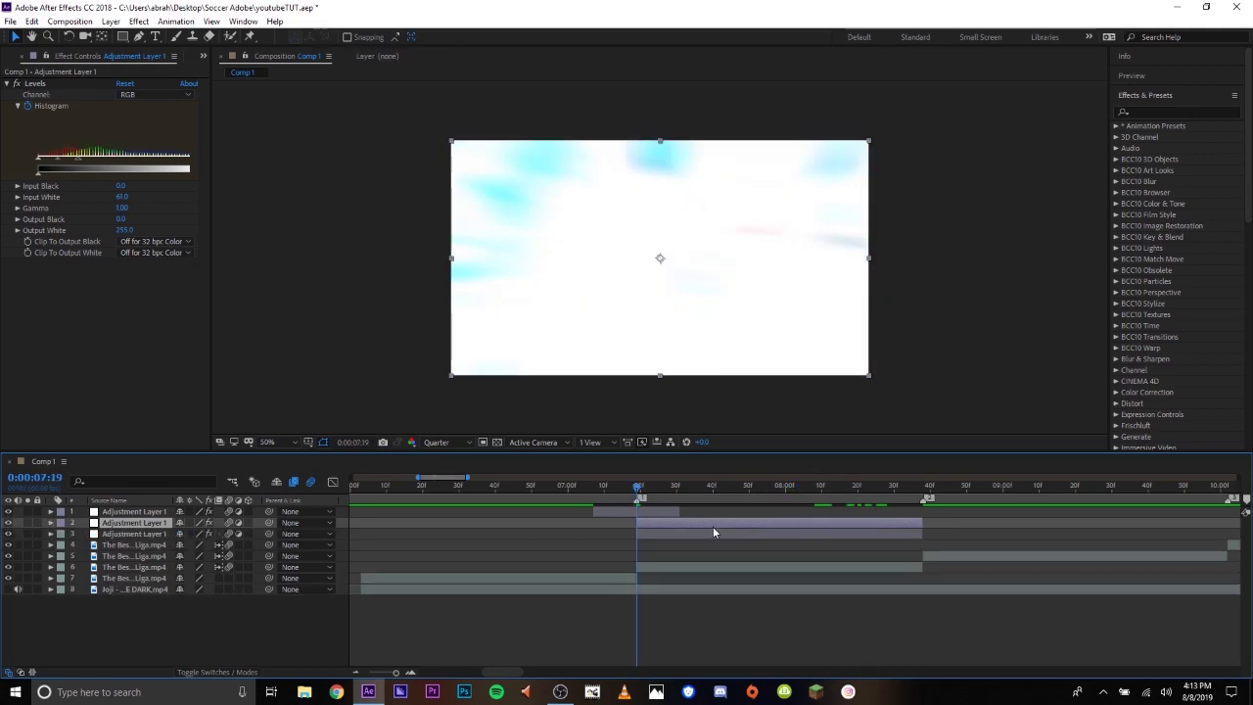
click(715, 533)
click(36, 86)
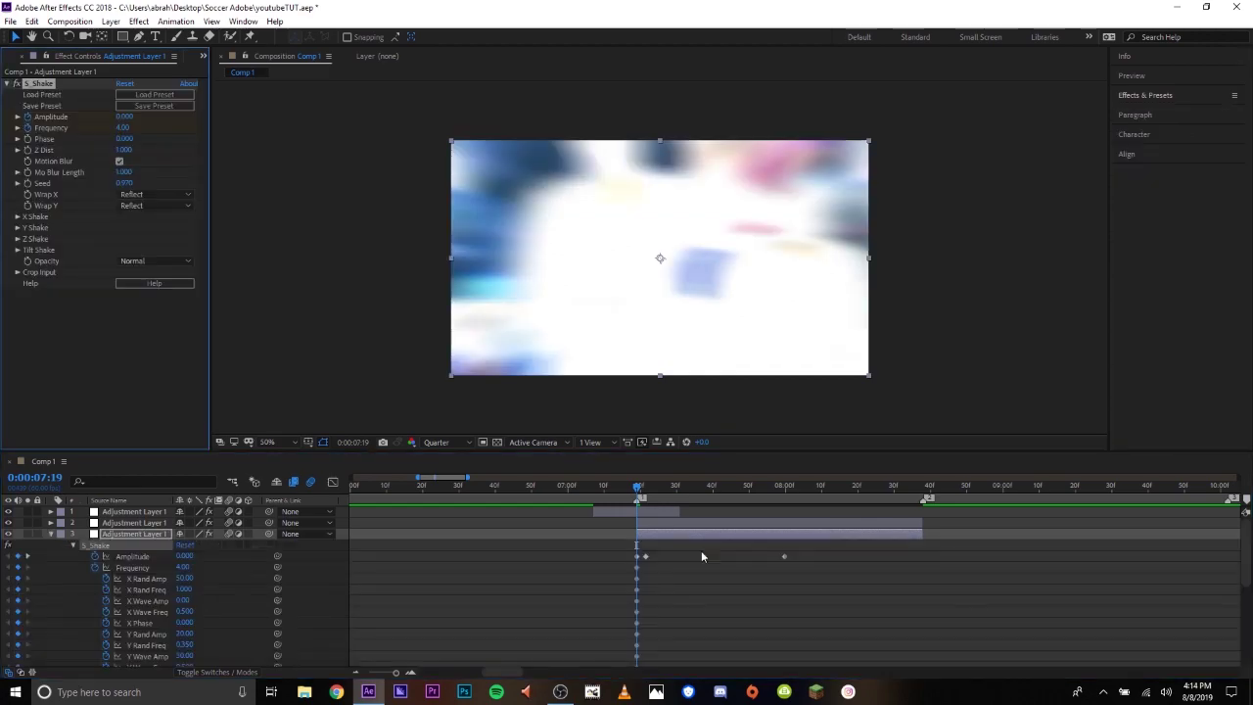
Shift the second Amplitude keyframe of S_Shake to 0:00:07:22, three frames after the start of the clip
scroll(701, 556, down, 1)
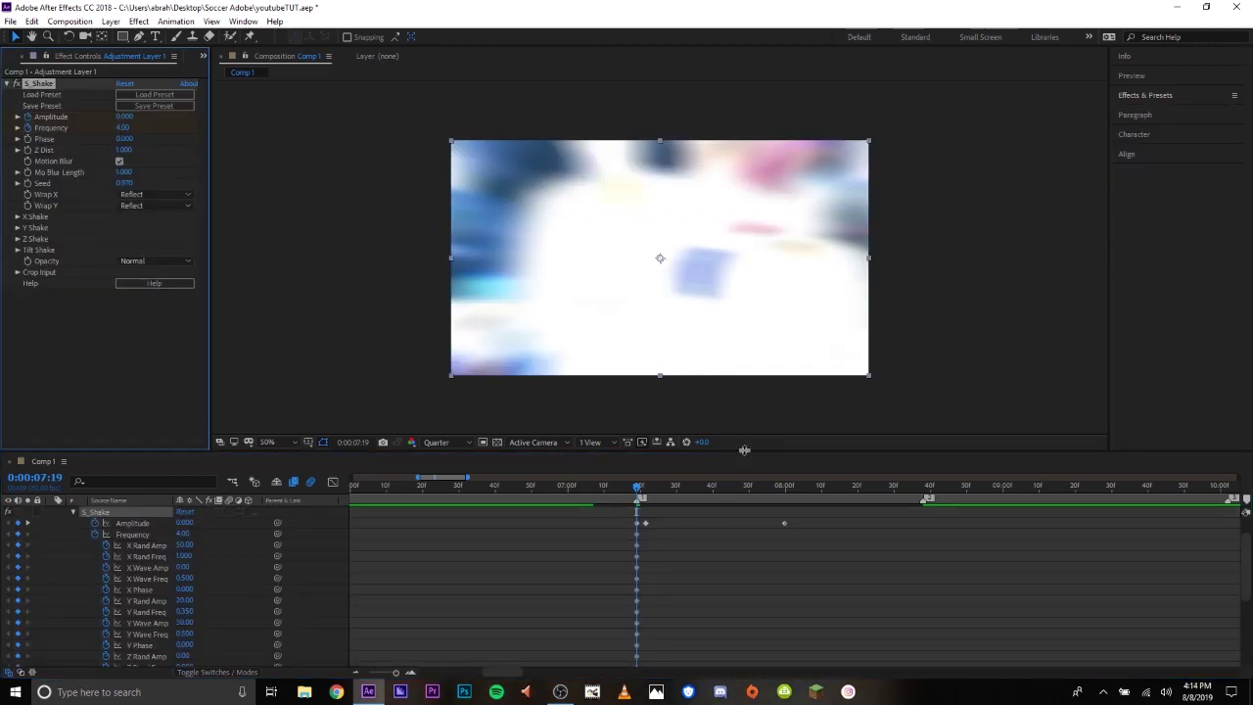
drag(745, 451, 735, 380)
scroll(690, 534, down, 2)
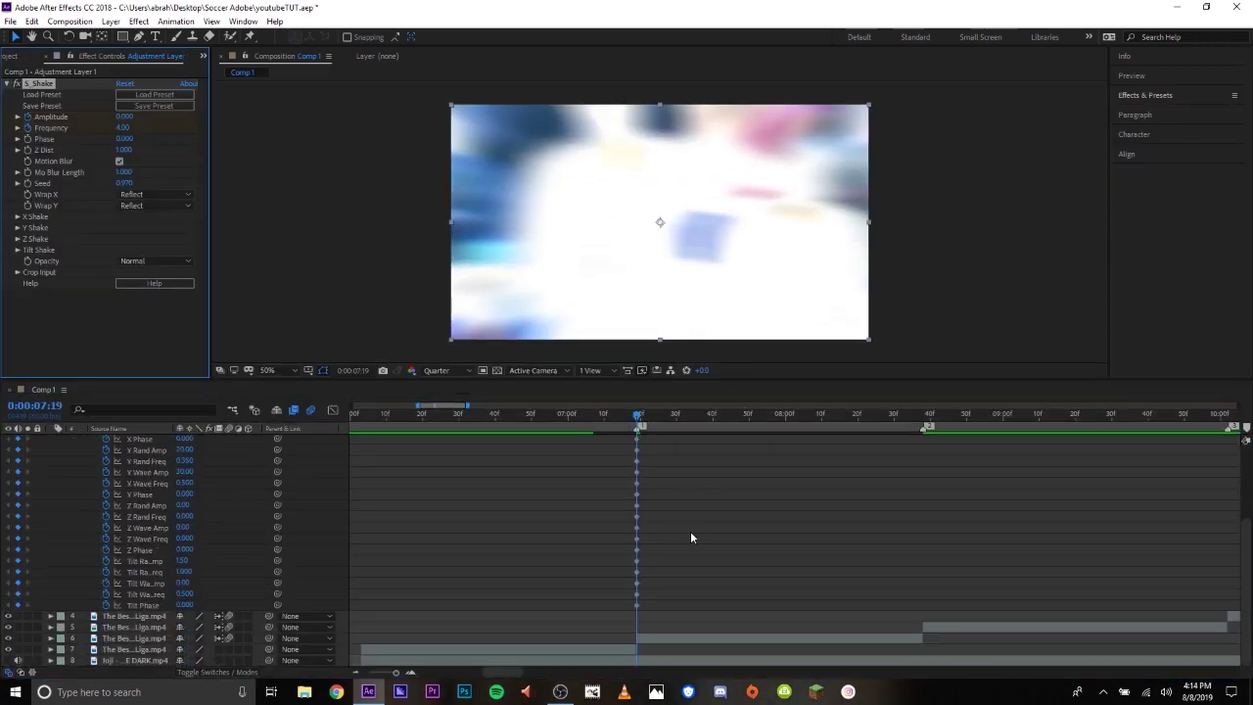
scroll(690, 534, up, 3)
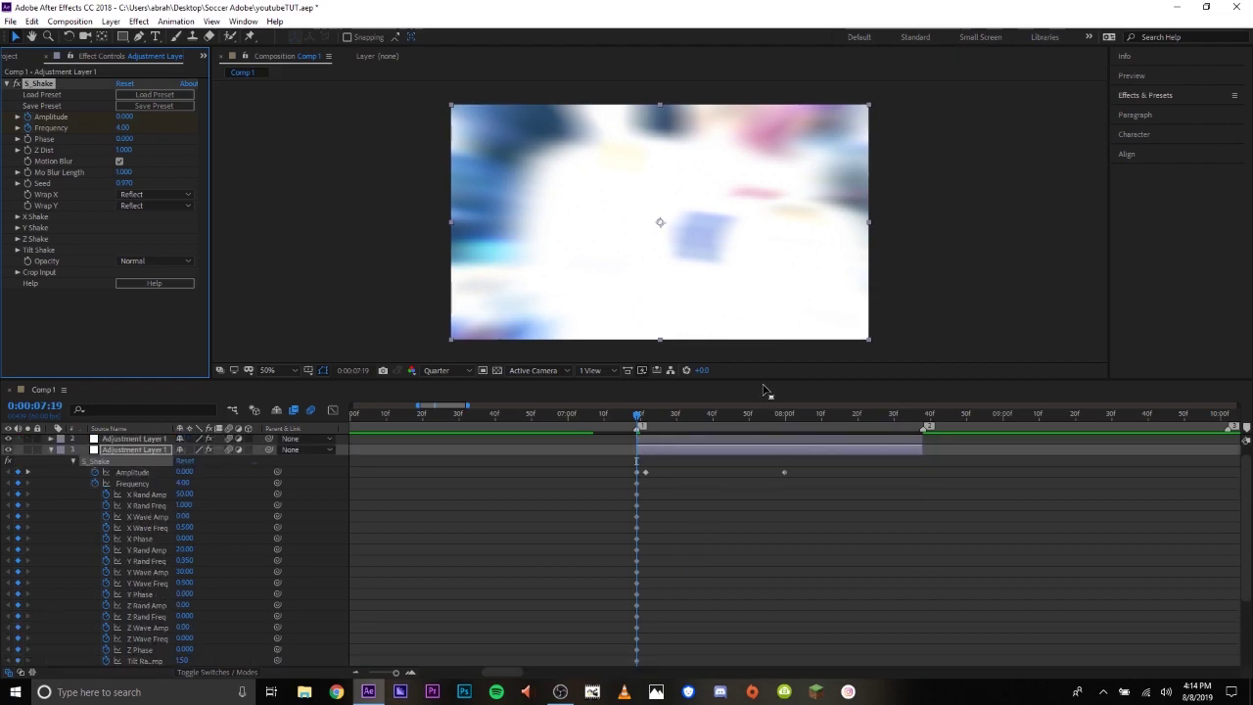
drag(767, 381, 772, 431)
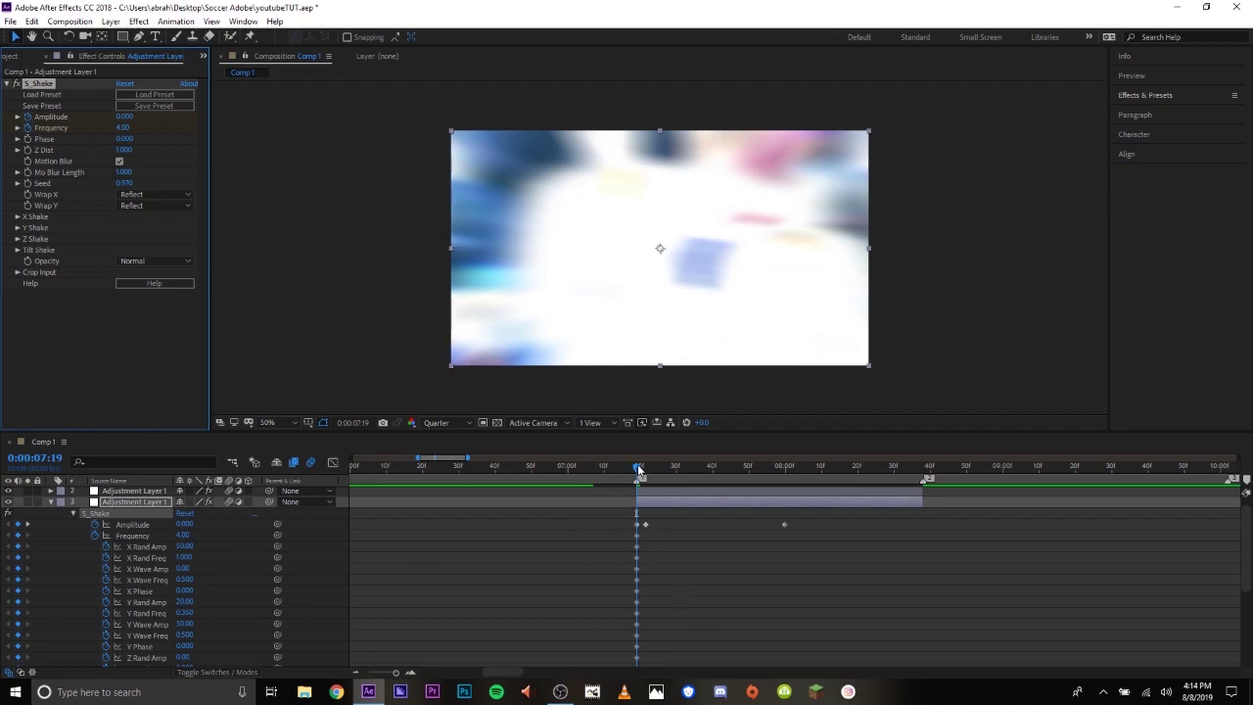
key(Page_Down)
key(Page_Down)
key(Page_Down)
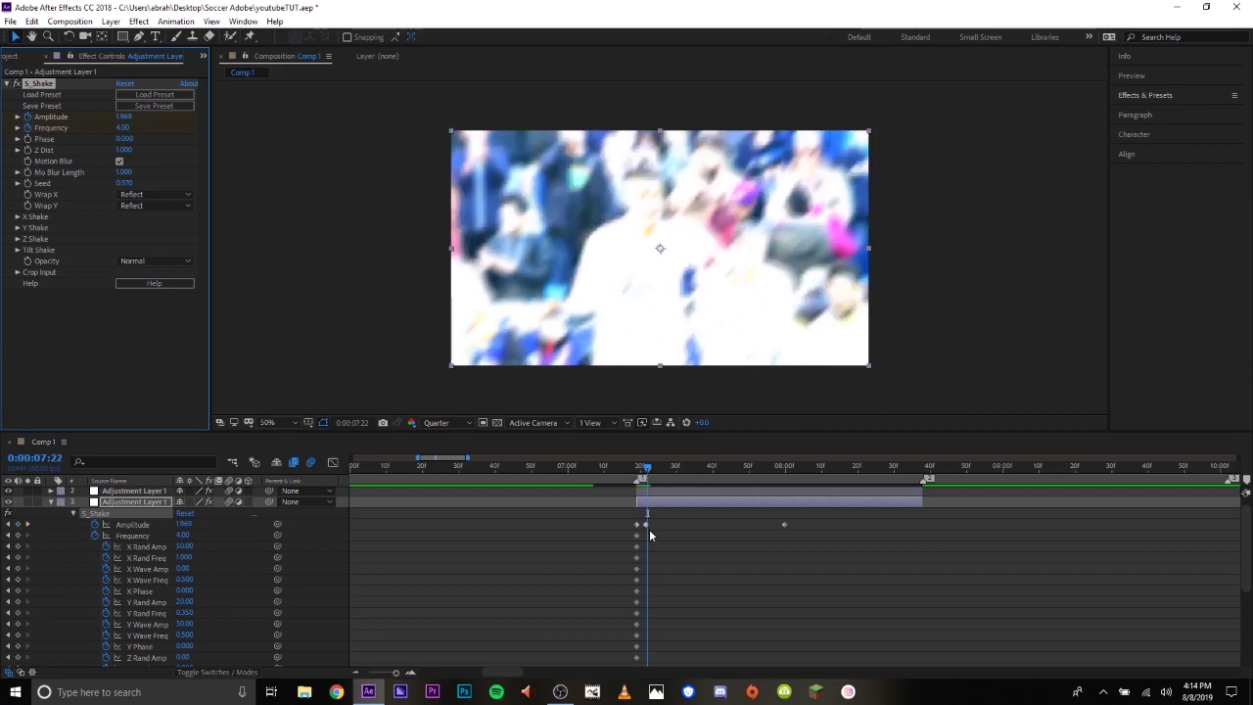
scroll(644, 525, up, 3)
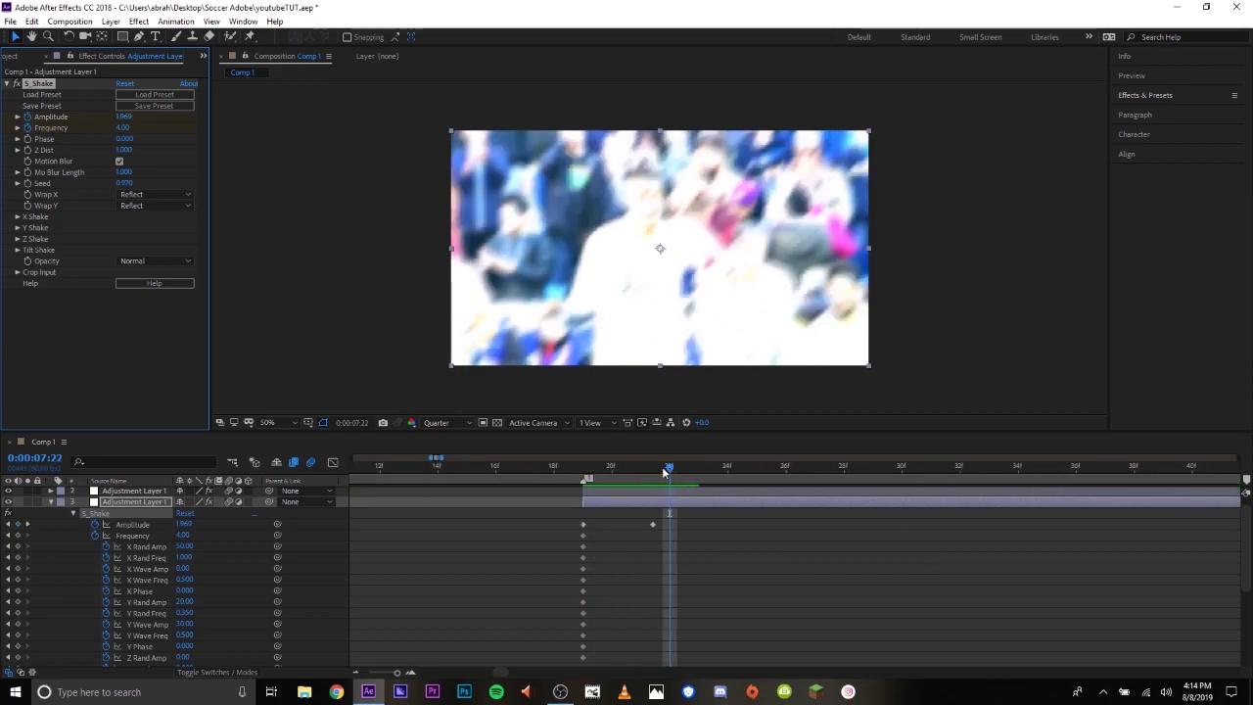
mouse_move(663, 467)
mouse_down()
mouse_move(638, 473)
mouse_move(664, 480)
mouse_move(656, 490)
mouse_up()
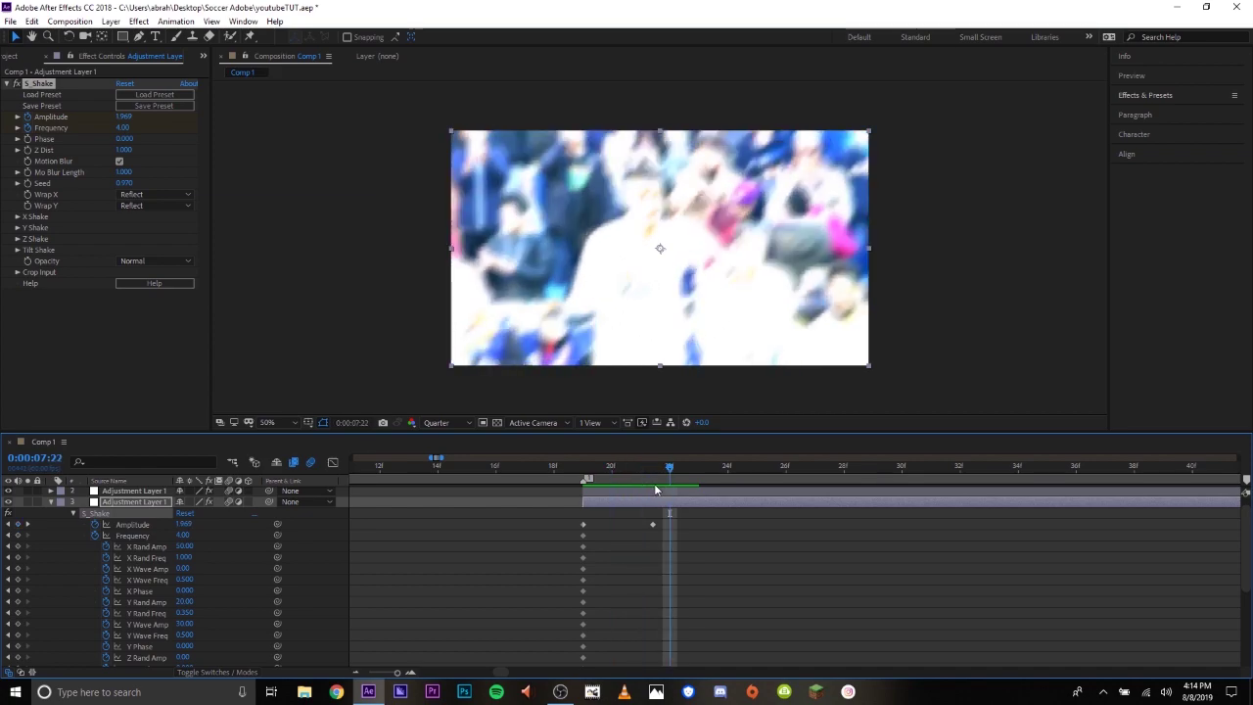
scroll(646, 525, down, 2)
scroll(646, 525, right, 1)
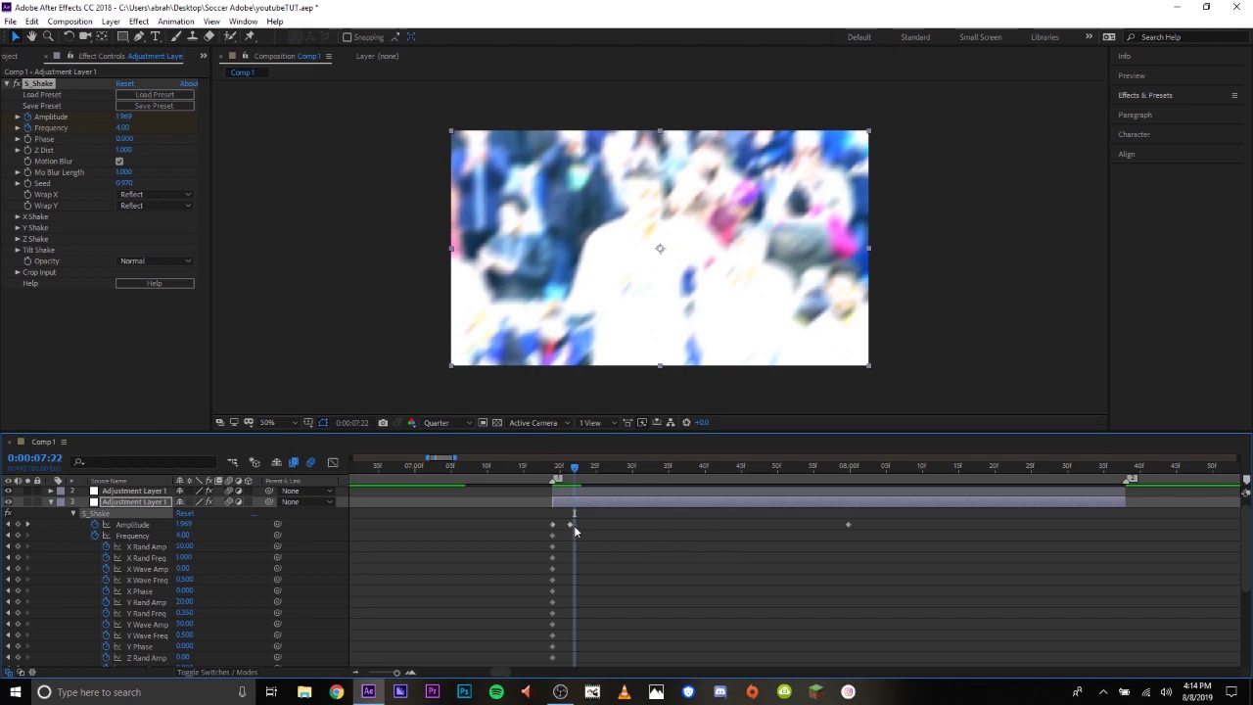
drag(571, 525, 575, 525)
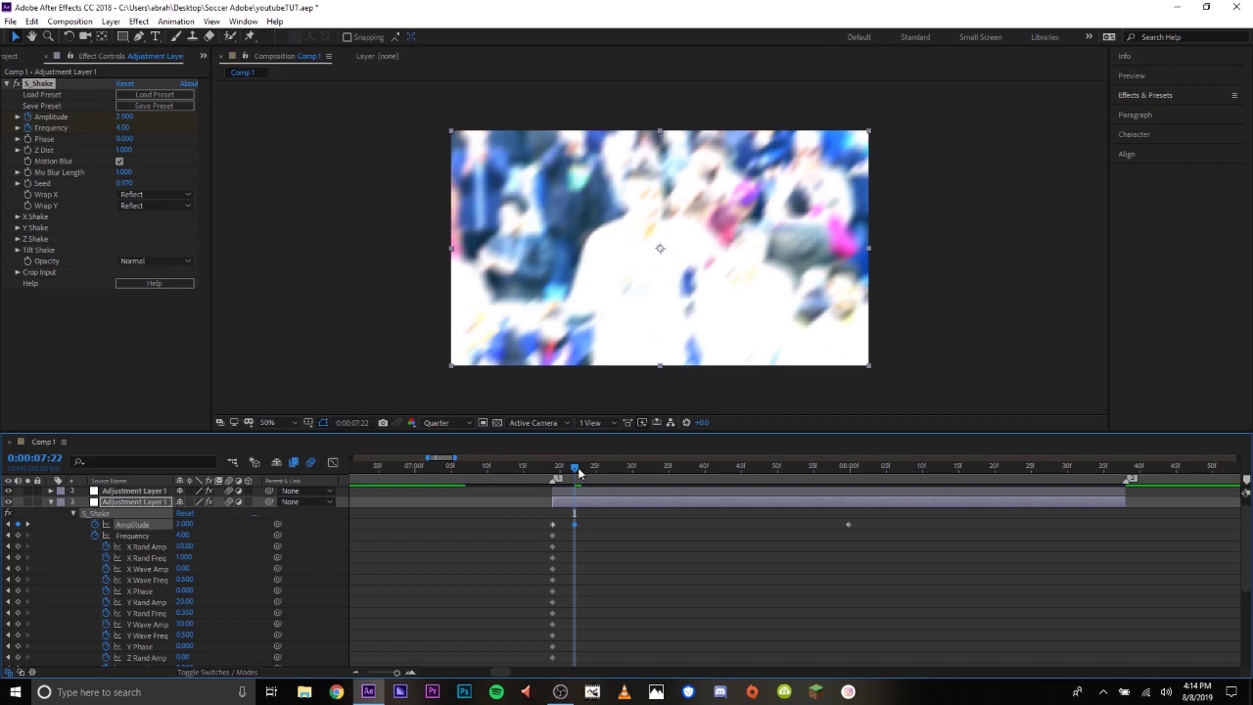
Preview the shake up to its last Amplitude keyframe at 0:00:08:00 and collapse the layer's properties
key(space)
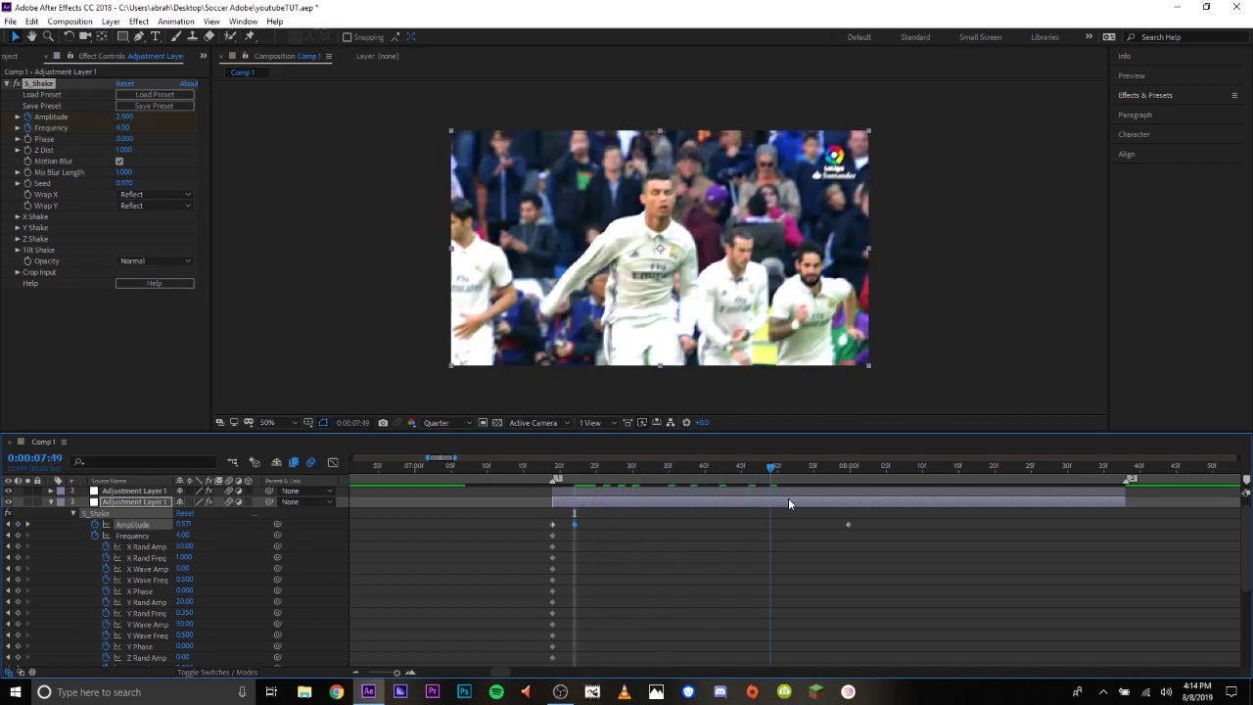
drag(788, 499, 854, 510)
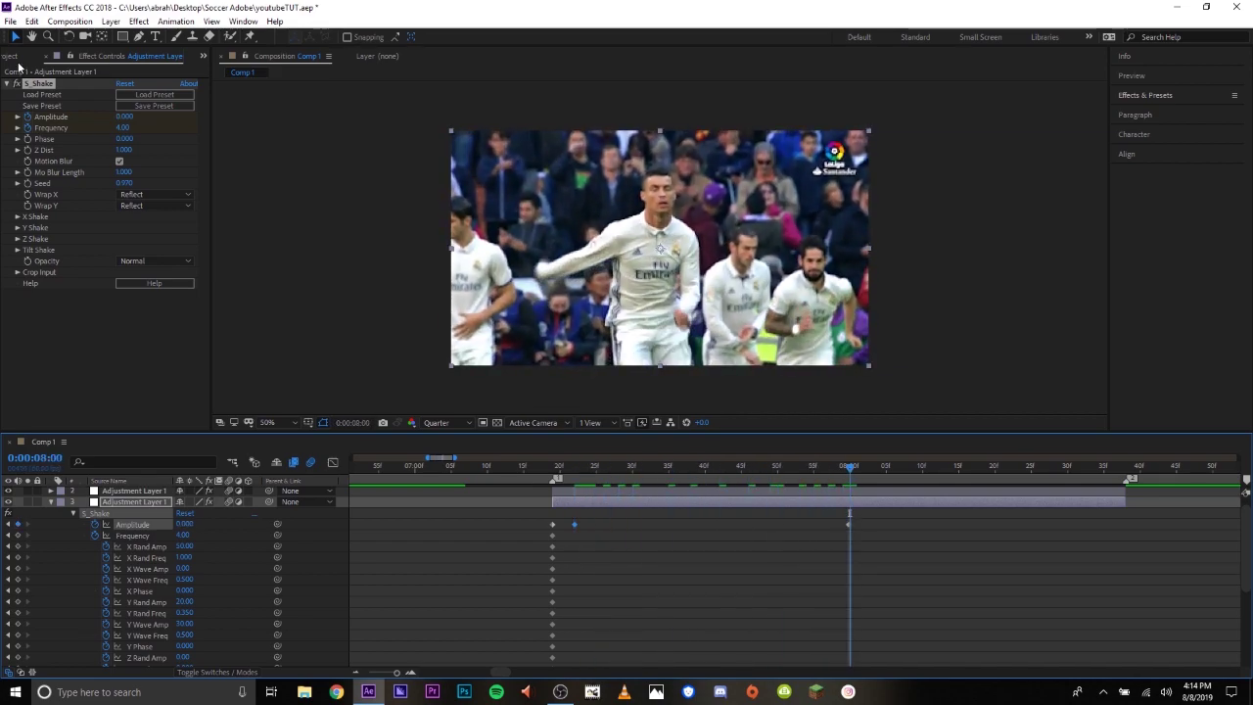
click(1070, 614)
key(u)
key(minus)
key(minus)
scroll(730, 498, right, 1)
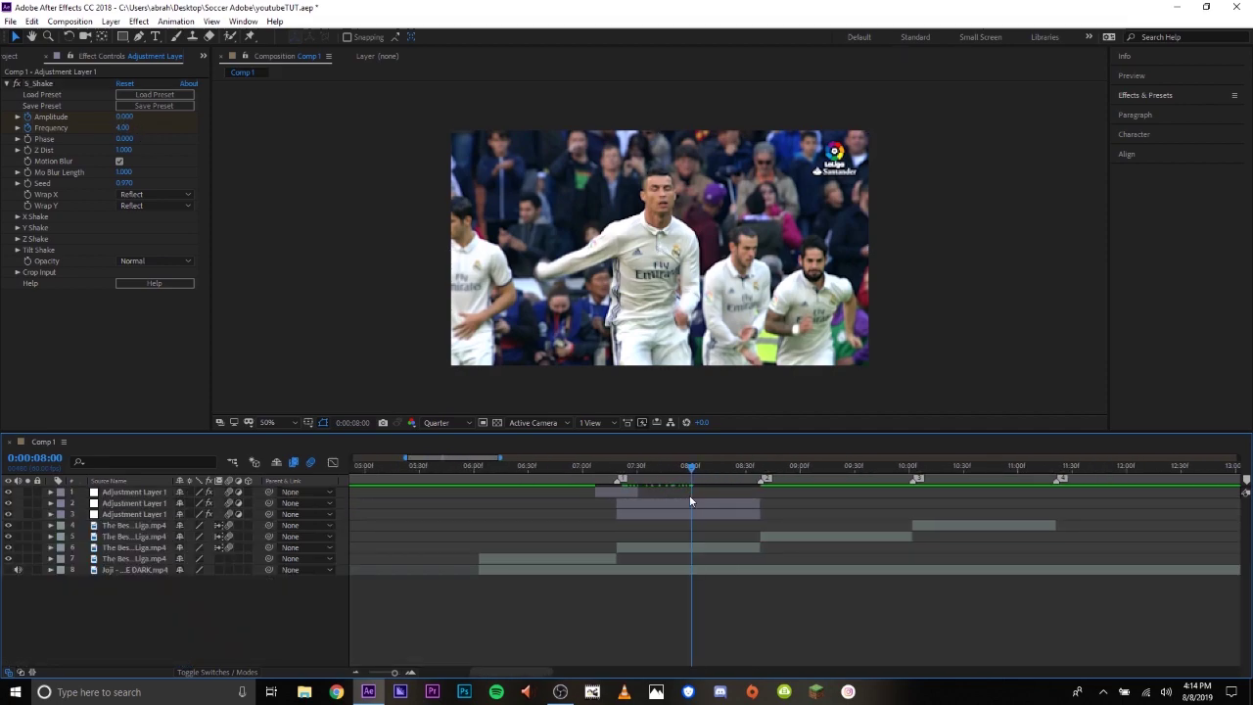
Turn off motion blur for the adjustment layer that carries the Levels effect
click(118, 161)
click(629, 506)
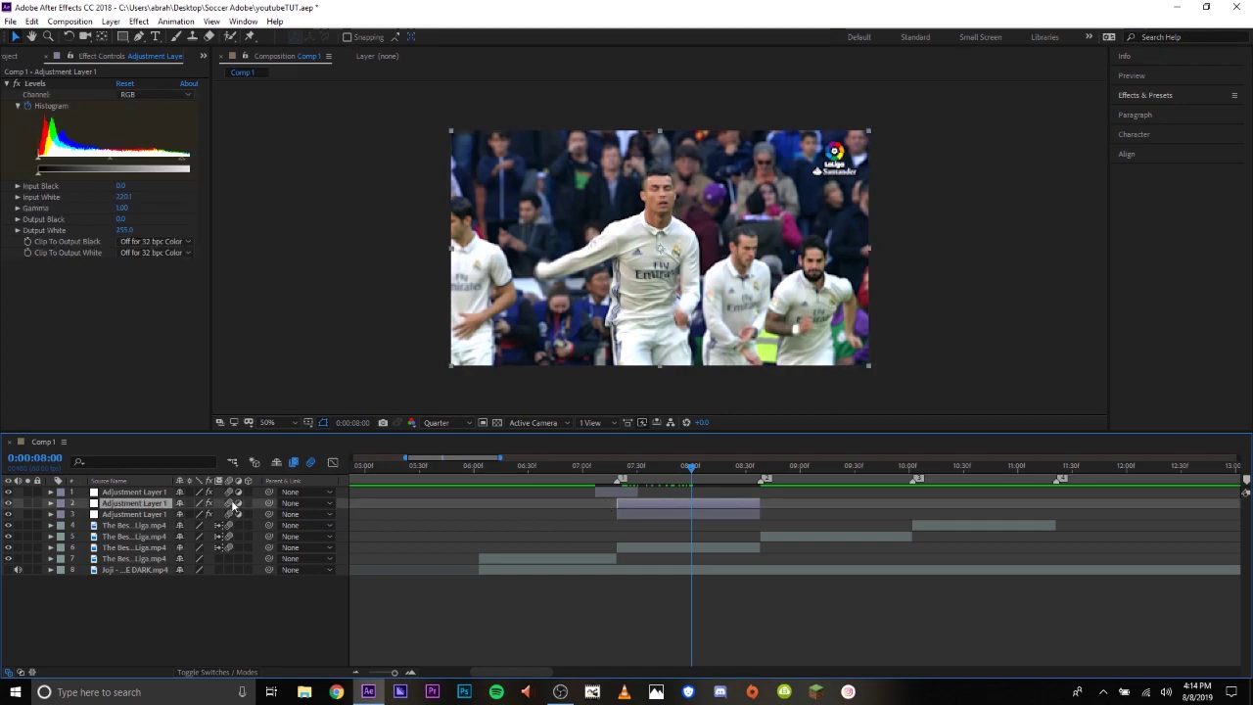
click(792, 588)
Duplicate the three adjustment layers, stack the copies on top and shift them to the second marker at 0:00:08:38
drag(756, 469, 760, 469)
key(=)
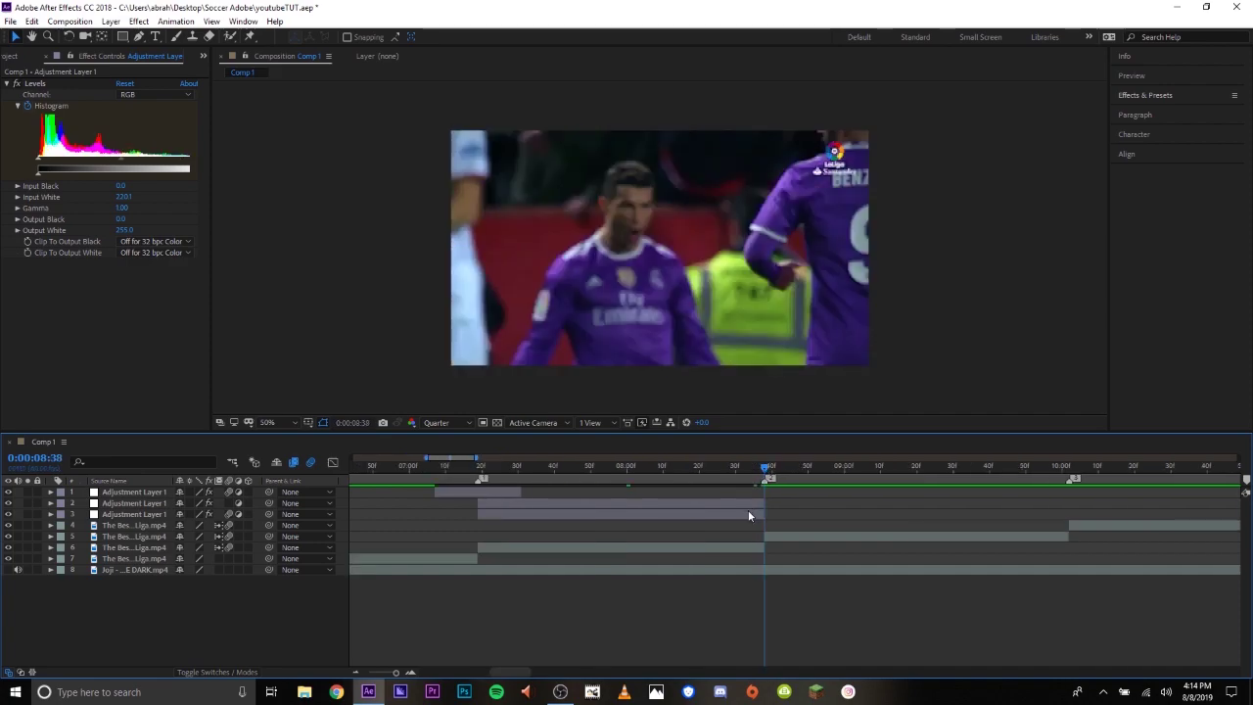
click(747, 513)
shift+click(488, 492)
key(ctrl+d)
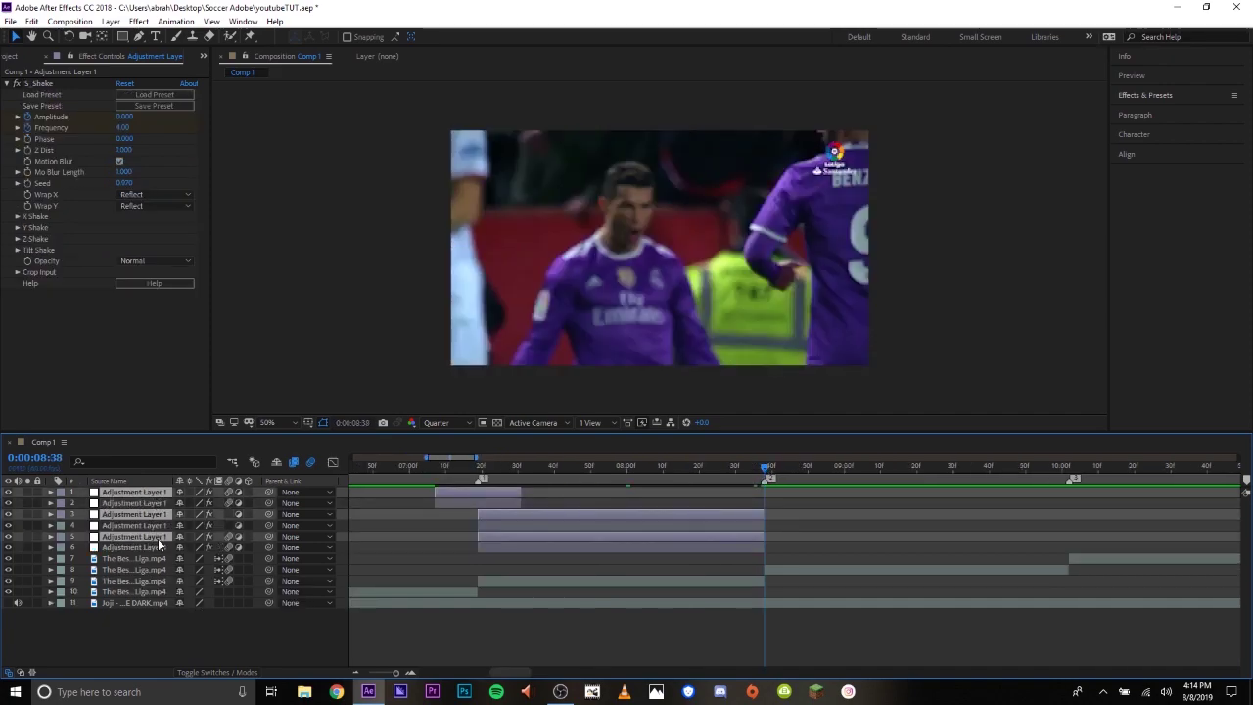
drag(158, 539, 164, 503)
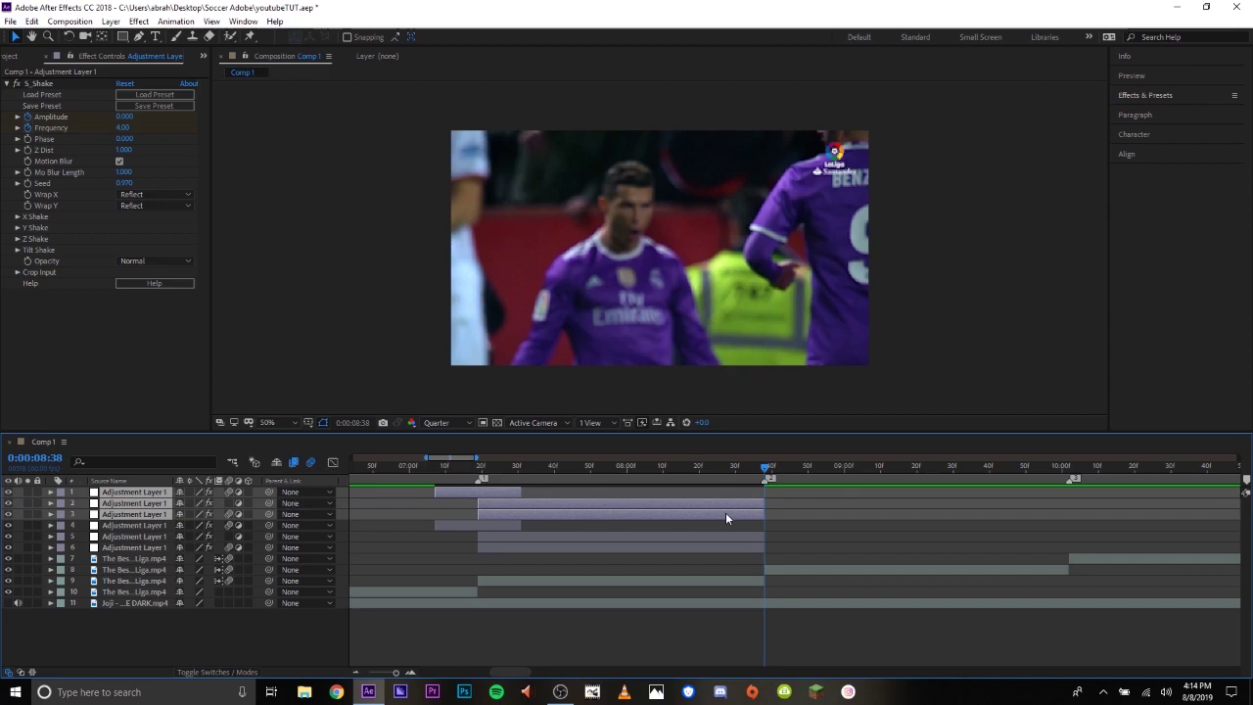
drag(725, 506, 1002, 508)
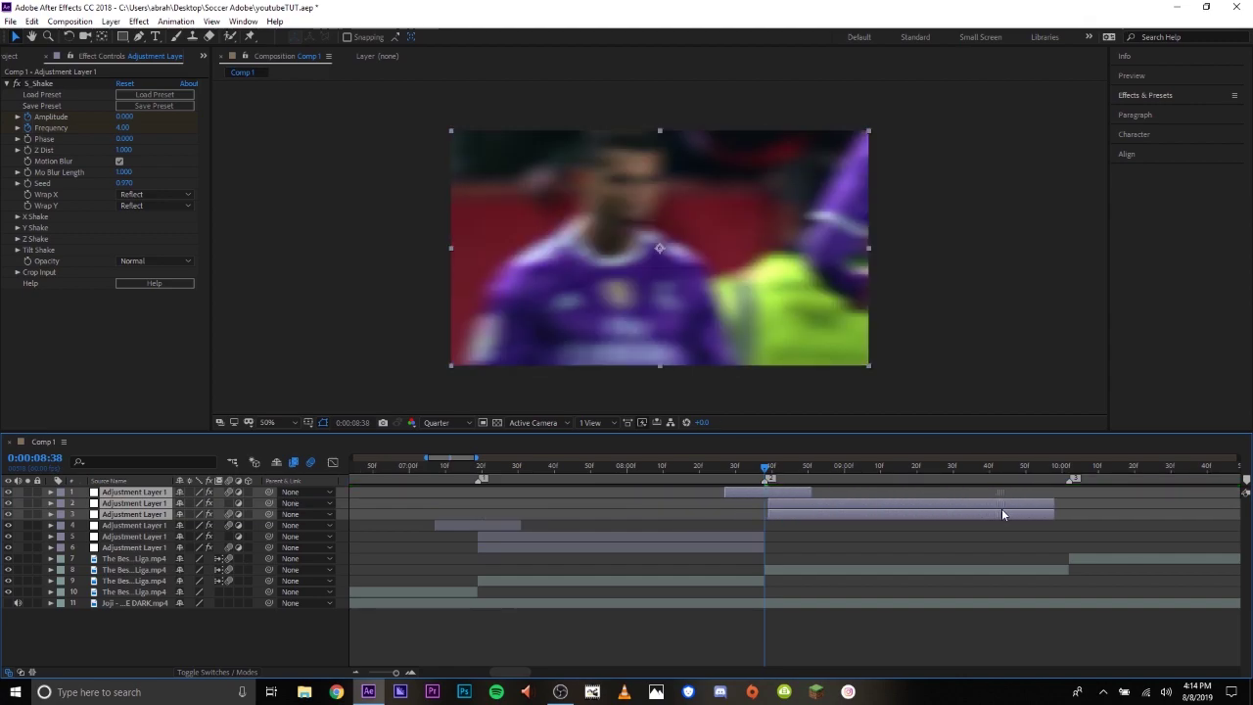
Duplicate the three adjustment layers again, stack the copies on top and shift them to the third marker at 0:00:10:02
scroll(926, 518, right, 5)
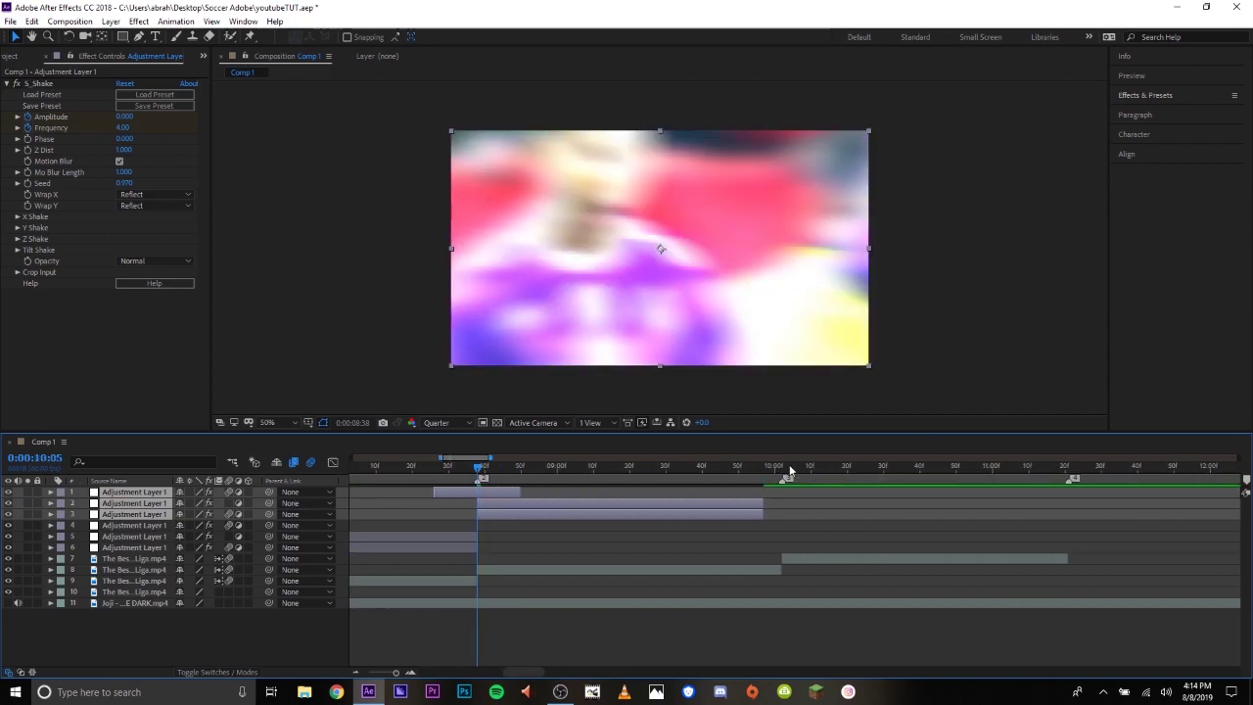
click(789, 466)
key(ctrl+d)
drag(150, 539, 137, 488)
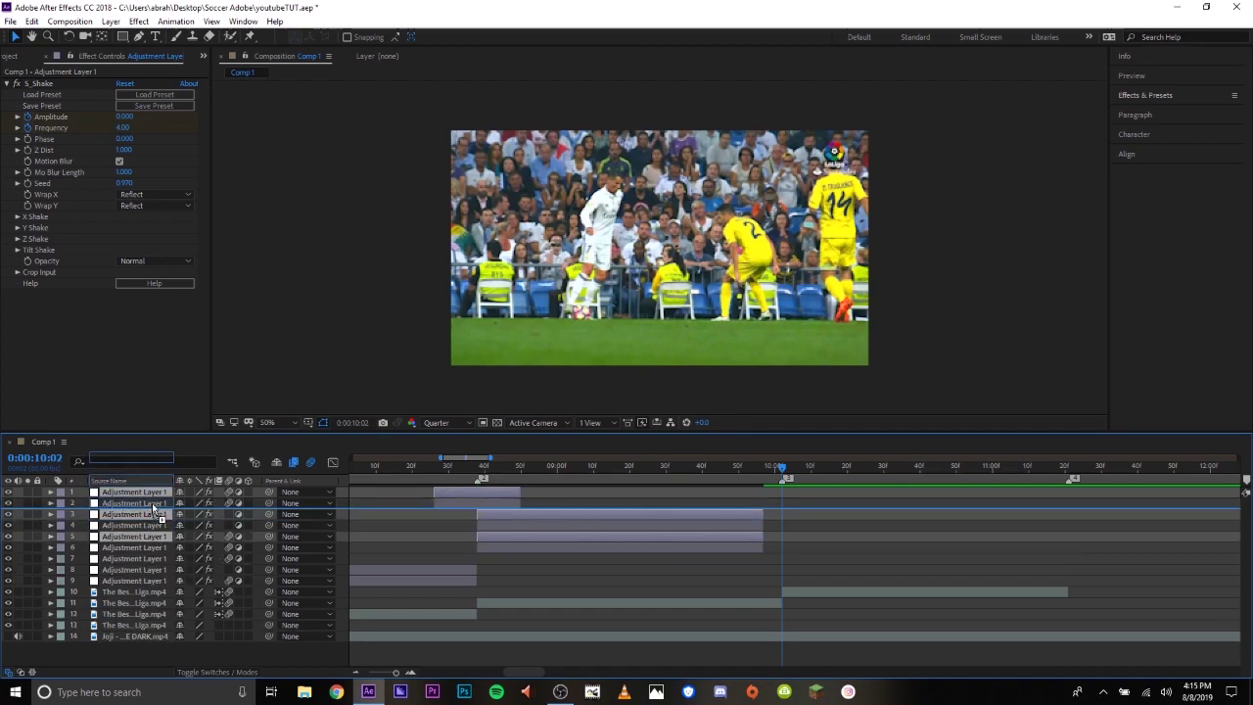
drag(744, 517, 1051, 515)
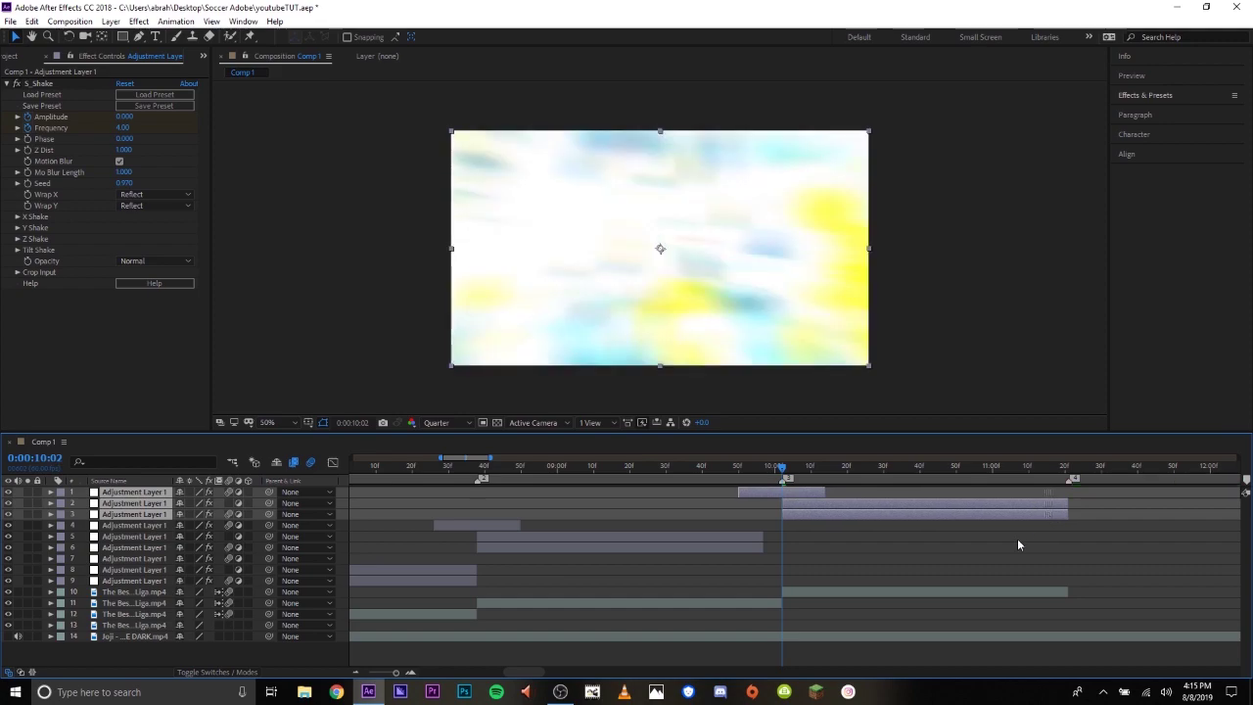
click(919, 582)
scroll(824, 556, down, 2)
scroll(824, 556, right, 4)
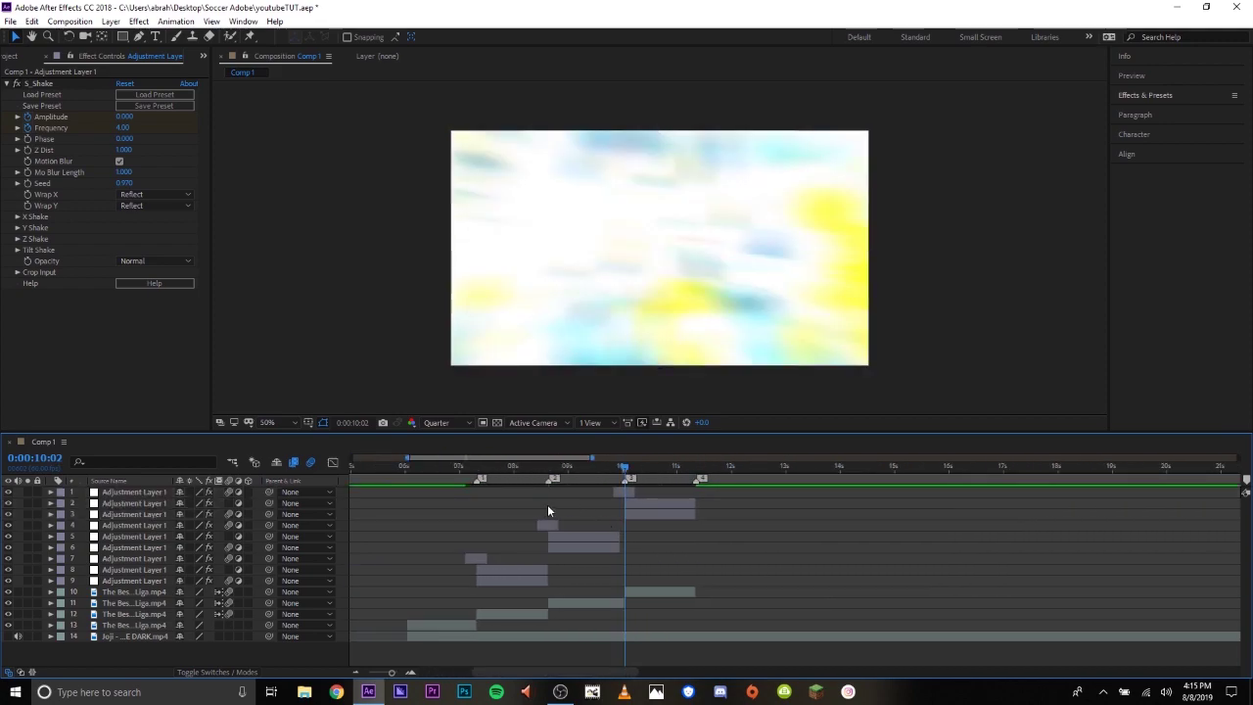
Try a Slide RGB Split of 52 in the first transition's Twitch effect at 0:00:07:19 and undo it
scroll(545, 508, down, 1)
drag(499, 474, 526, 565)
click(527, 568)
click(510, 559)
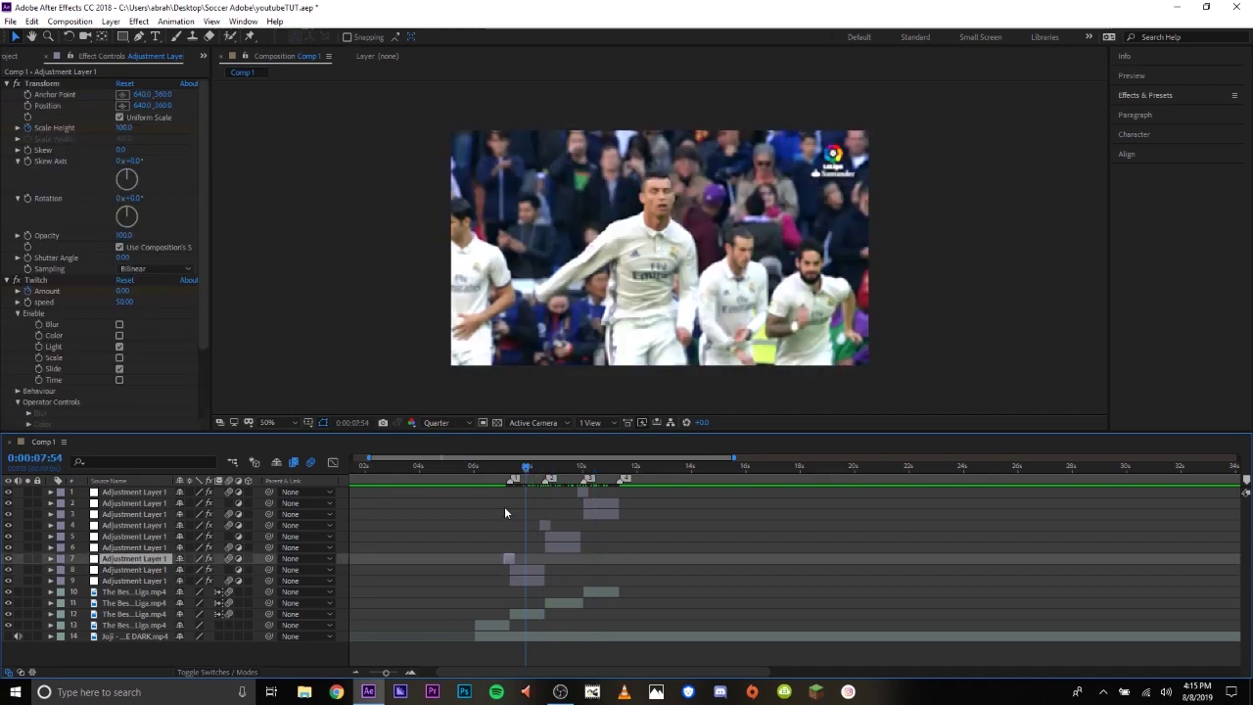
scroll(504, 506, up, 2)
drag(518, 470, 529, 472)
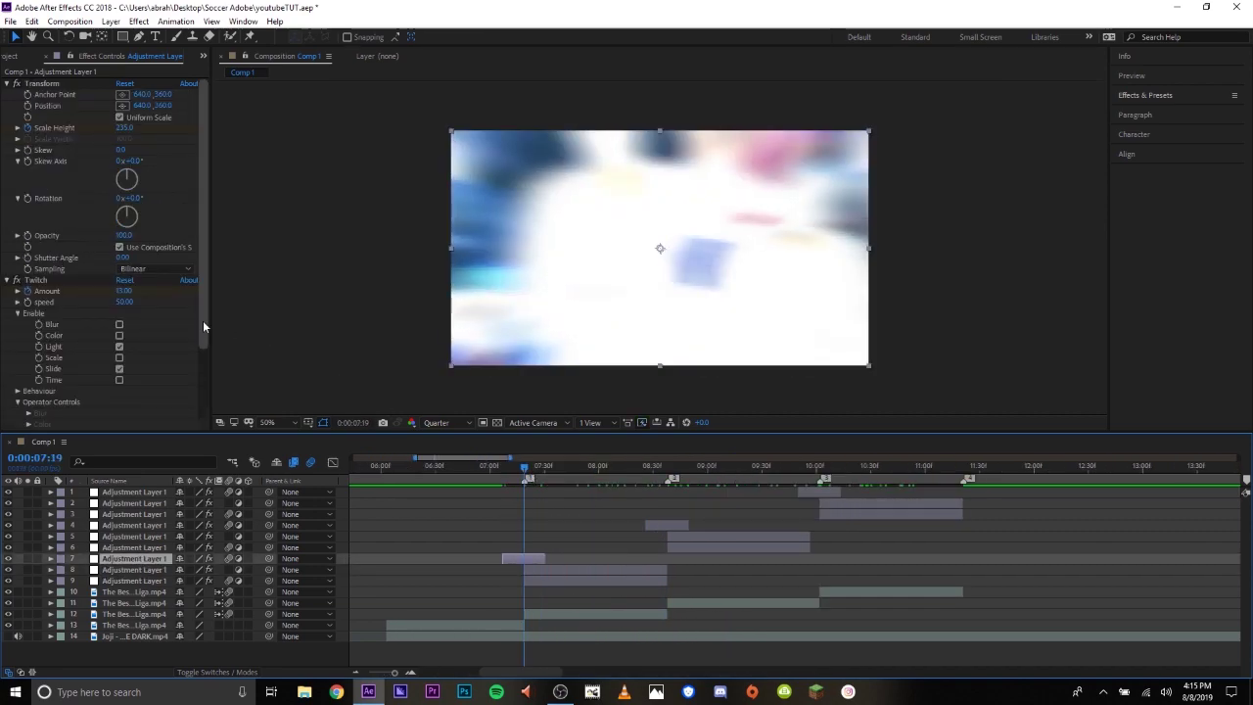
scroll(201, 333, down, 2)
click(28, 412)
scroll(205, 348, down, 2)
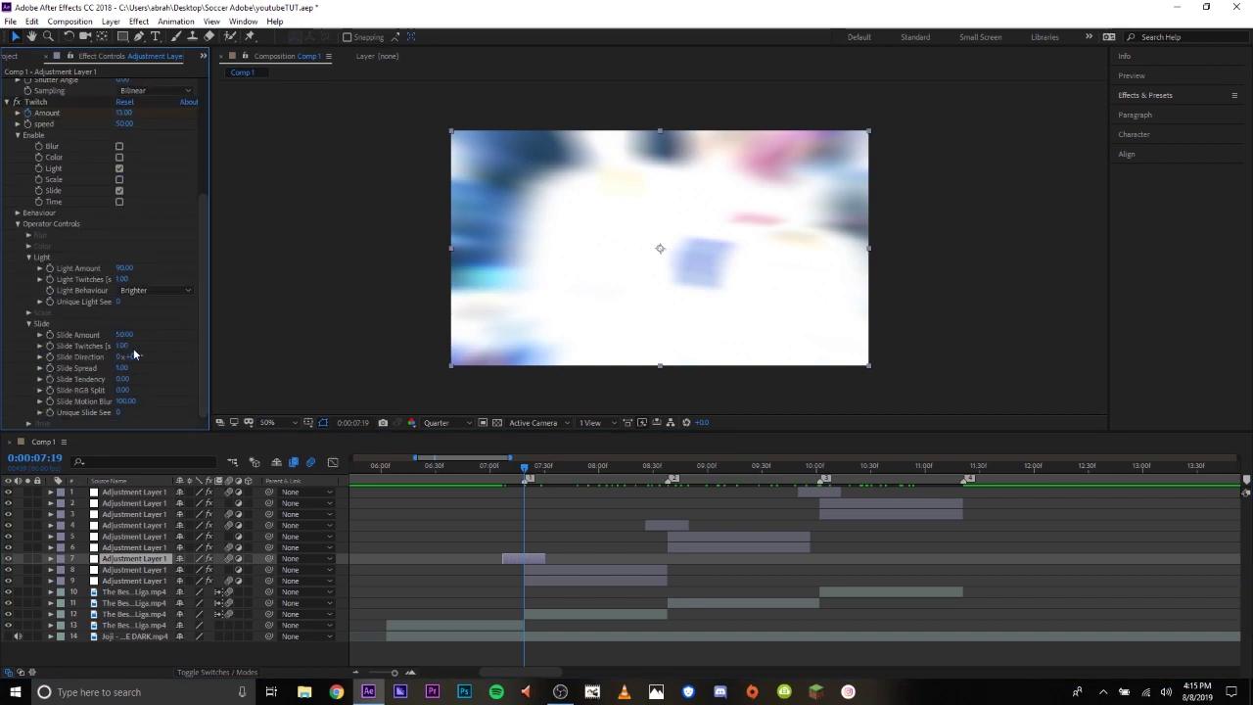
drag(123, 390, 167, 407)
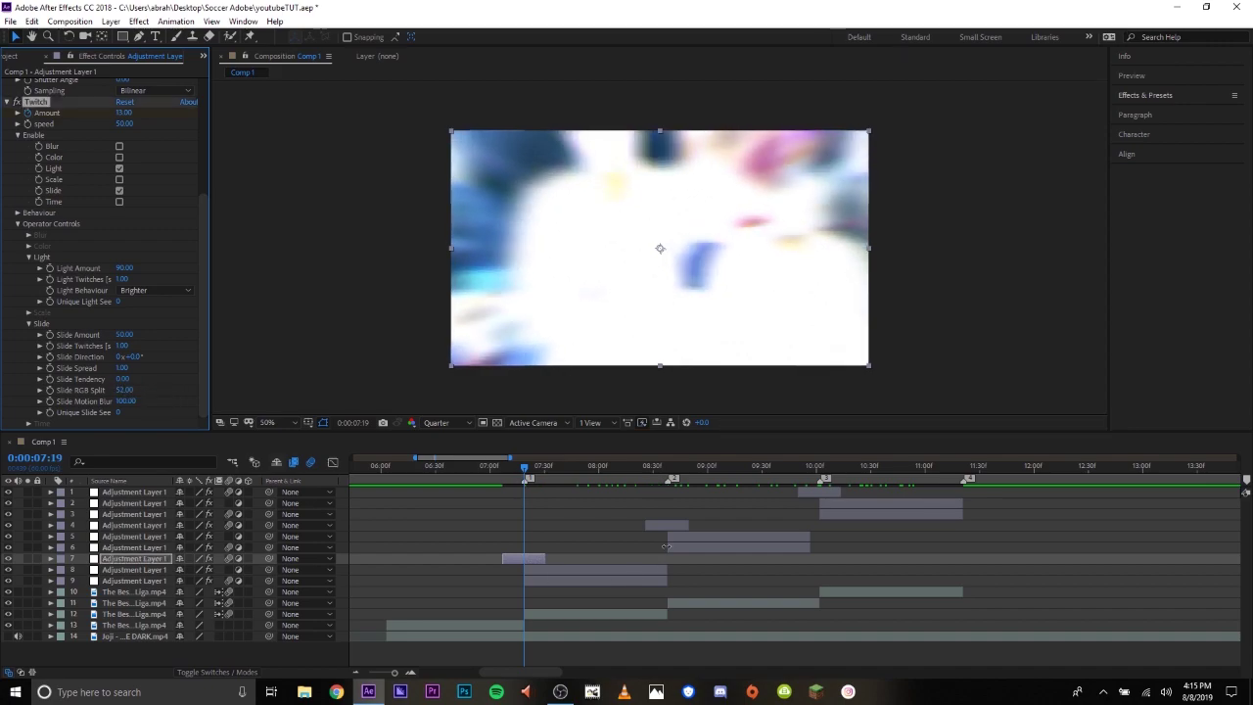
key(ctrl+z)
Play back the whole edit from the start of the first clip at 0:00:06:03
click(588, 526)
scroll(589, 527, down, 2)
click(576, 468)
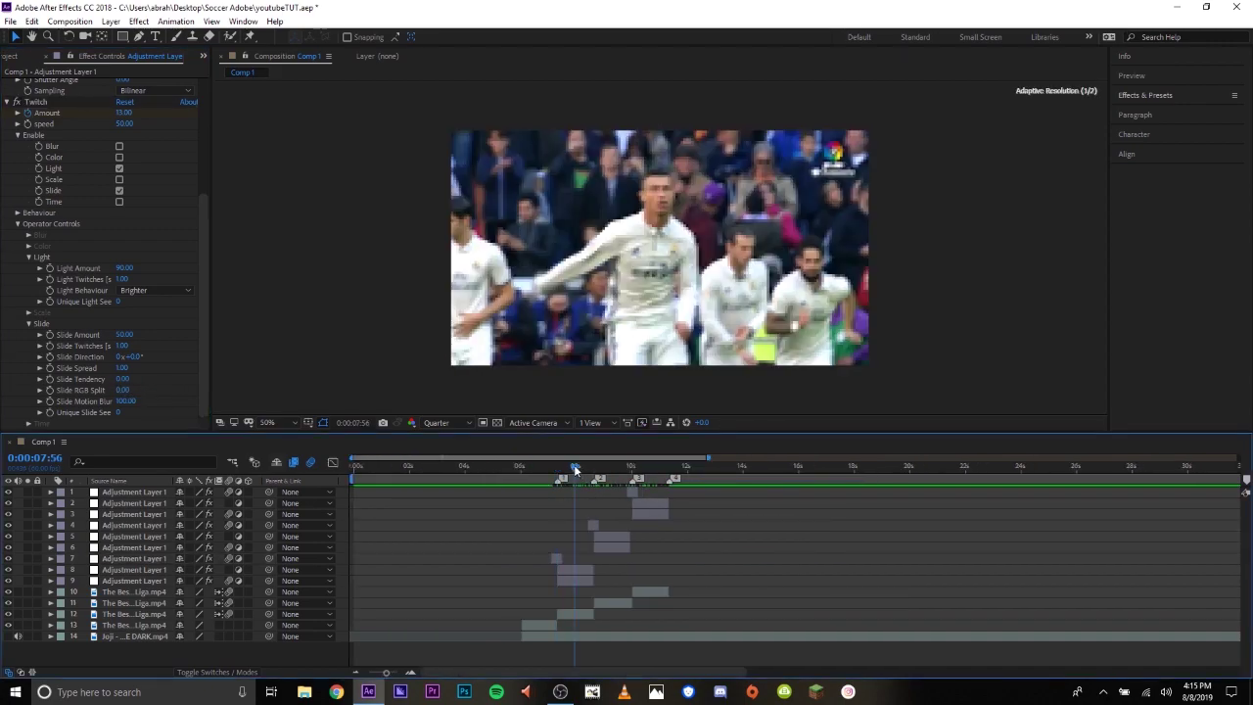
drag(581, 470, 523, 510)
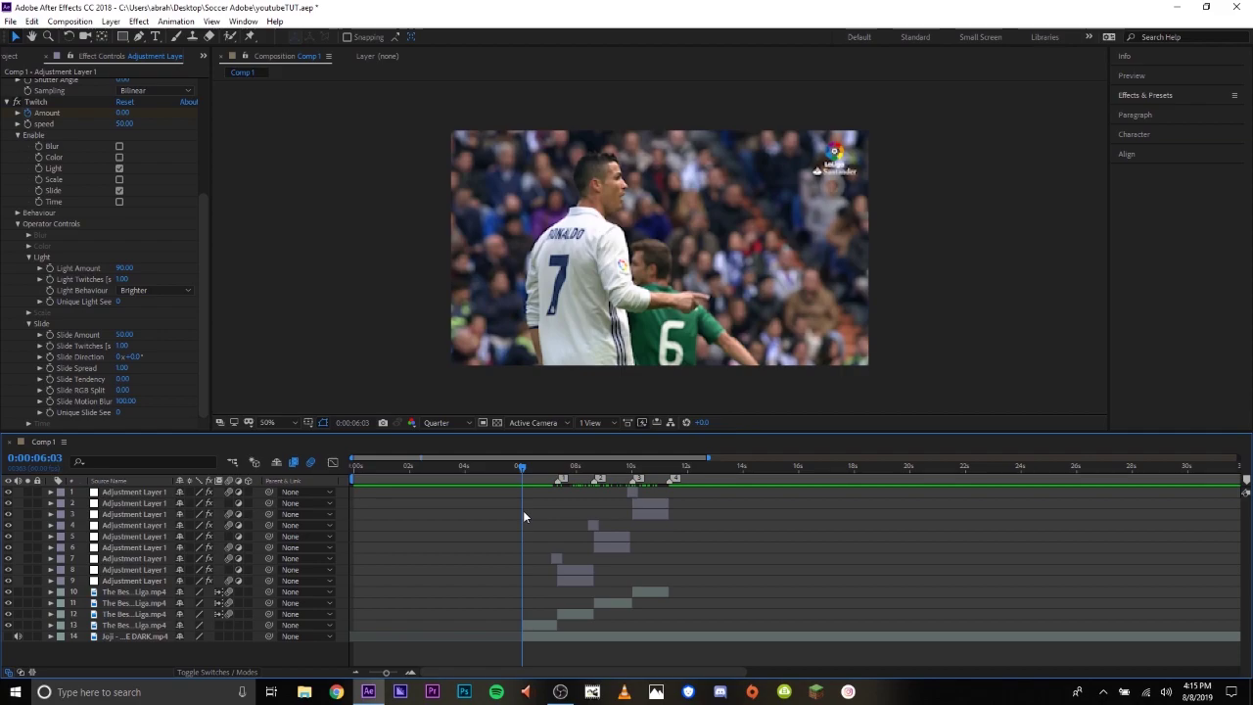
key(space)
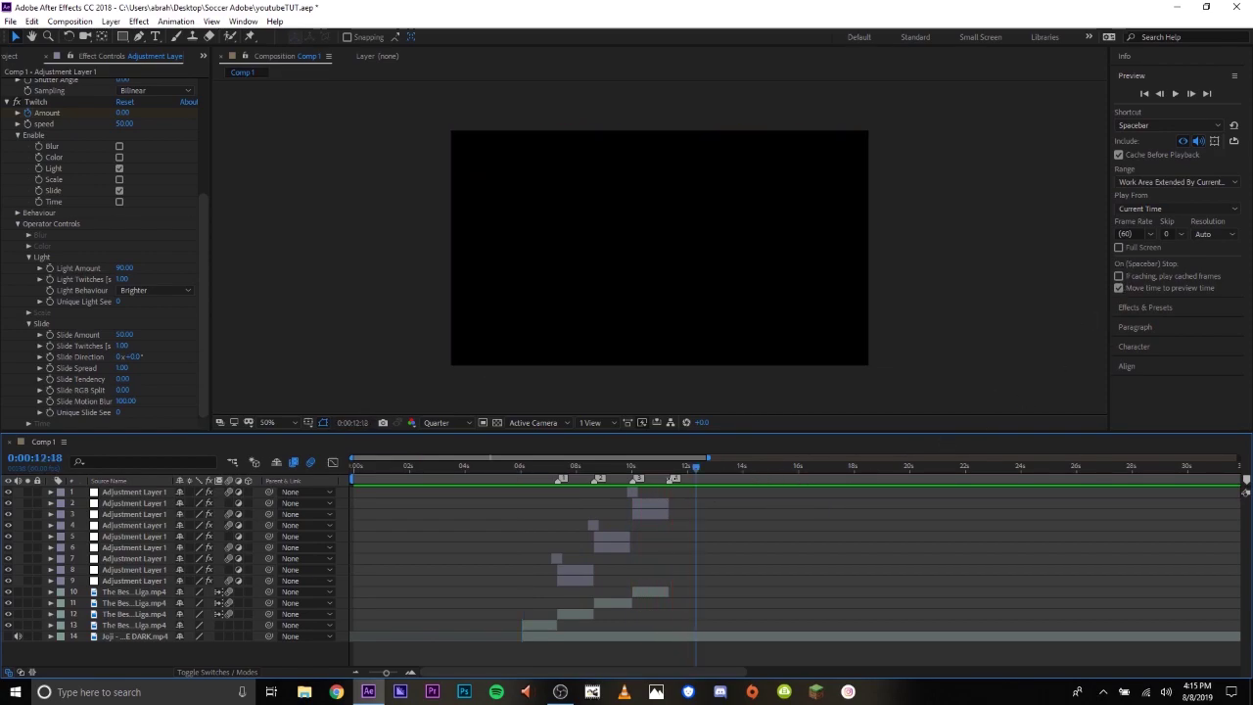
Scrub through the first transition and second clip up to 0:00:08:19, and bring up the list of project items
click(546, 466)
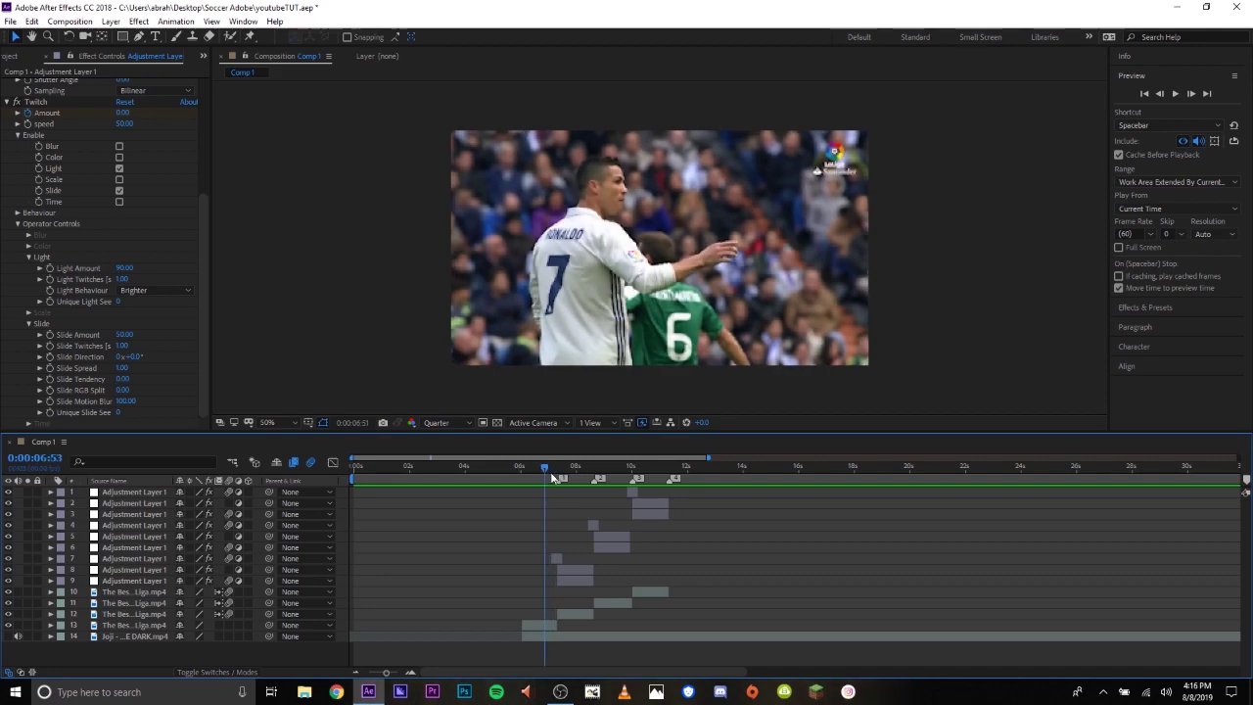
click(558, 469)
key(equal)
key(equal)
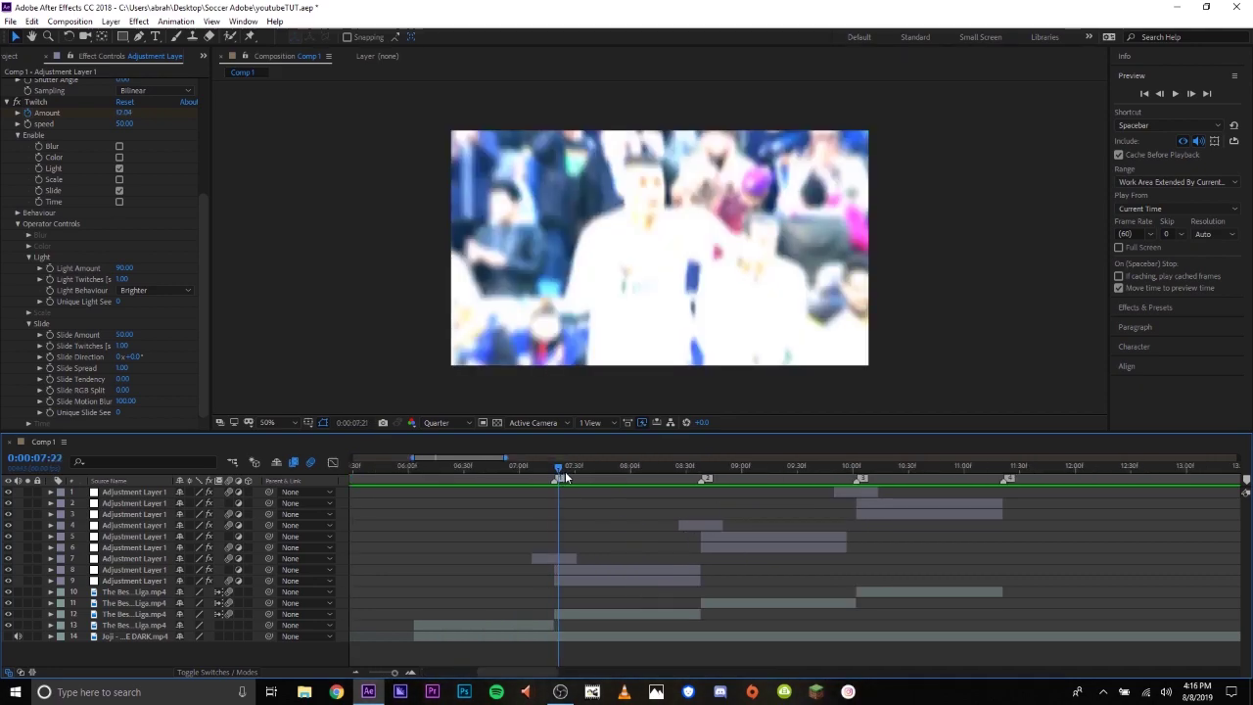
drag(565, 477, 633, 497)
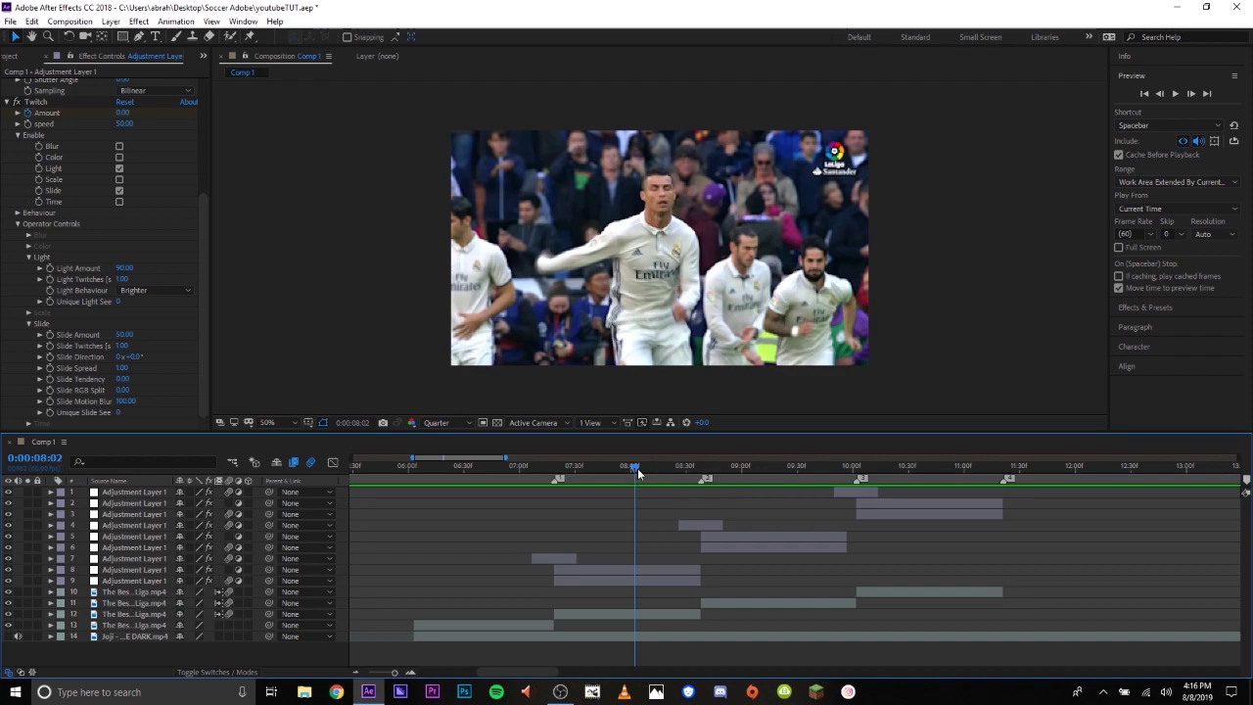
drag(637, 468, 666, 581)
scroll(620, 525, down, 1)
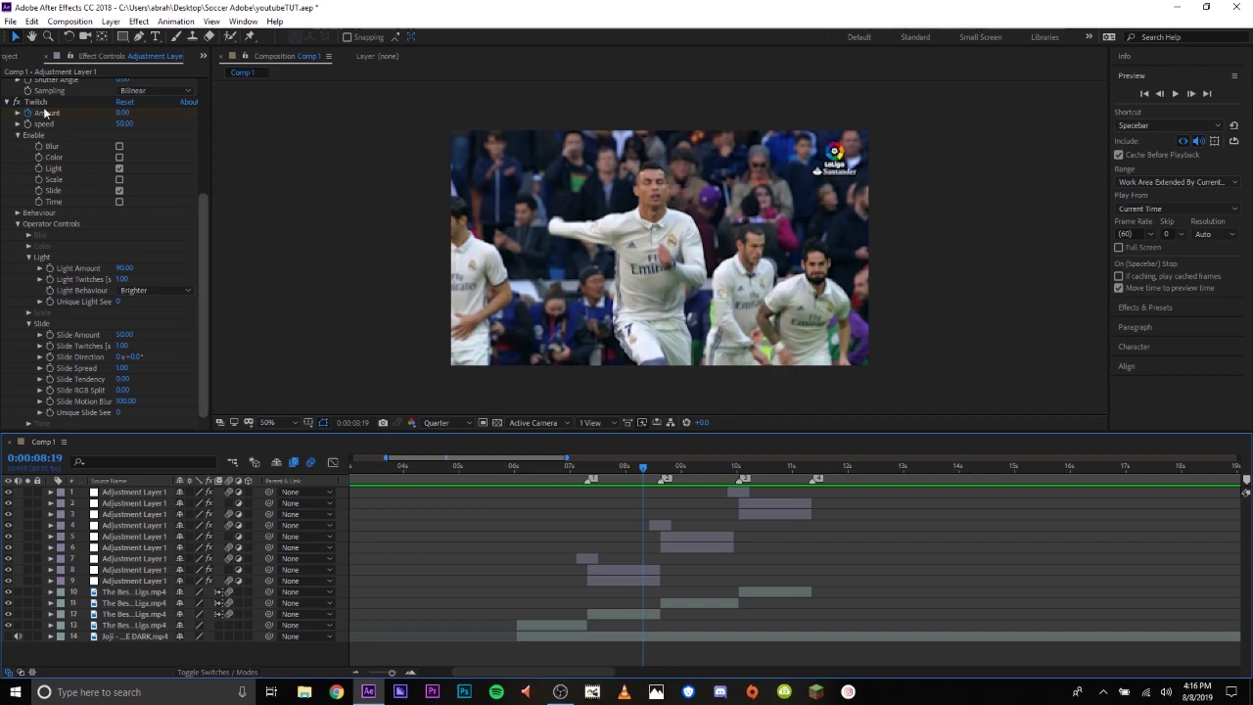
click(10, 56)
click(304, 253)
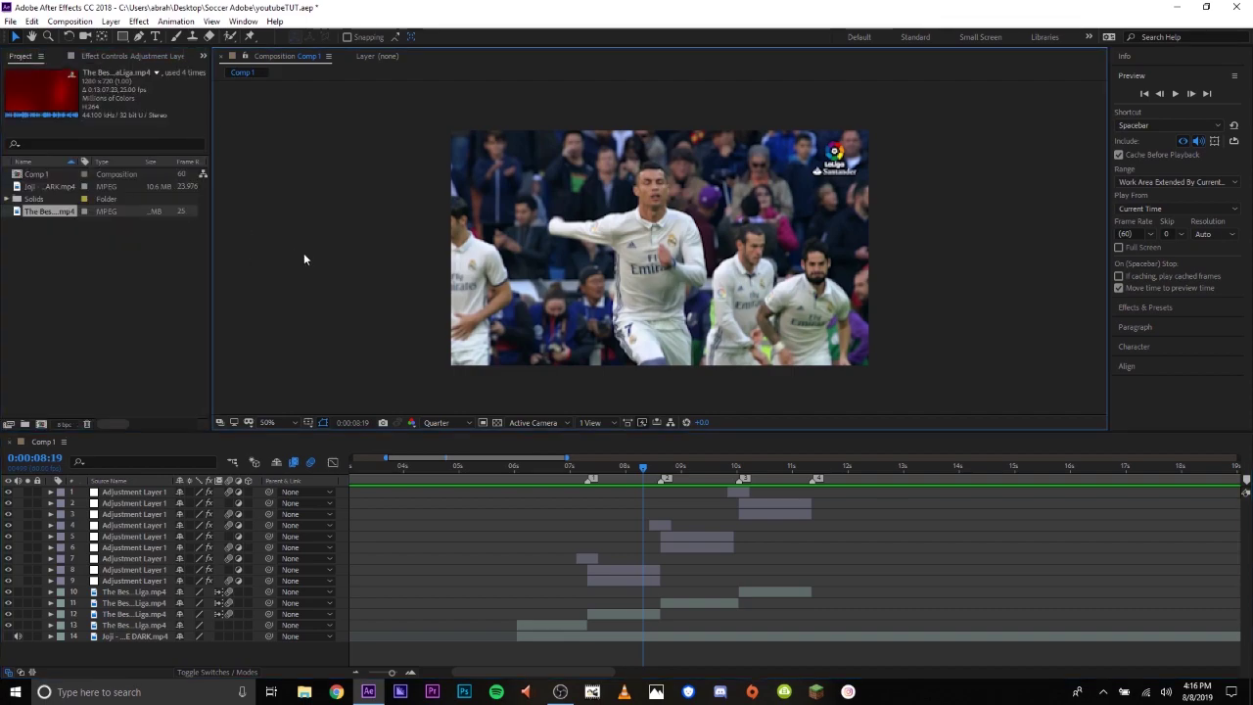